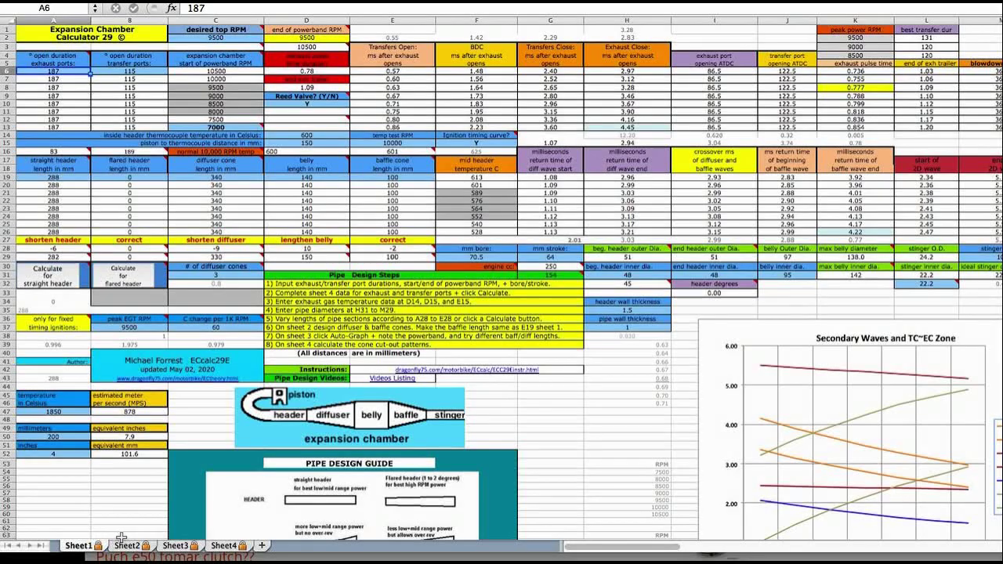
# Step: Look over the cone and port calculations on Sheet4, the pipe power graph on Sheet3 and Sheet2, ending on Sheet1
pyautogui.click(227, 546)
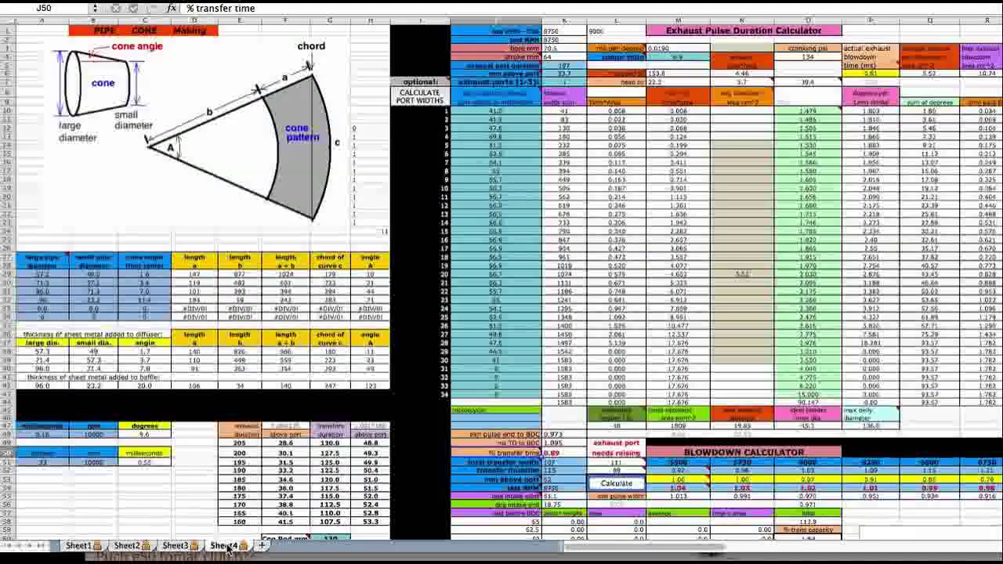
pyautogui.click(175, 547)
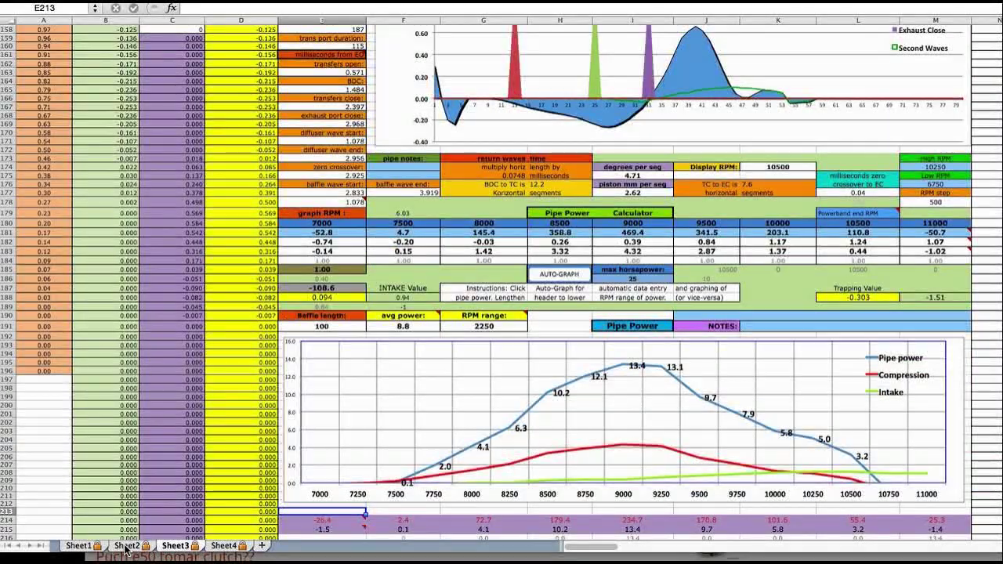
pyautogui.click(127, 546)
pyautogui.click(90, 547)
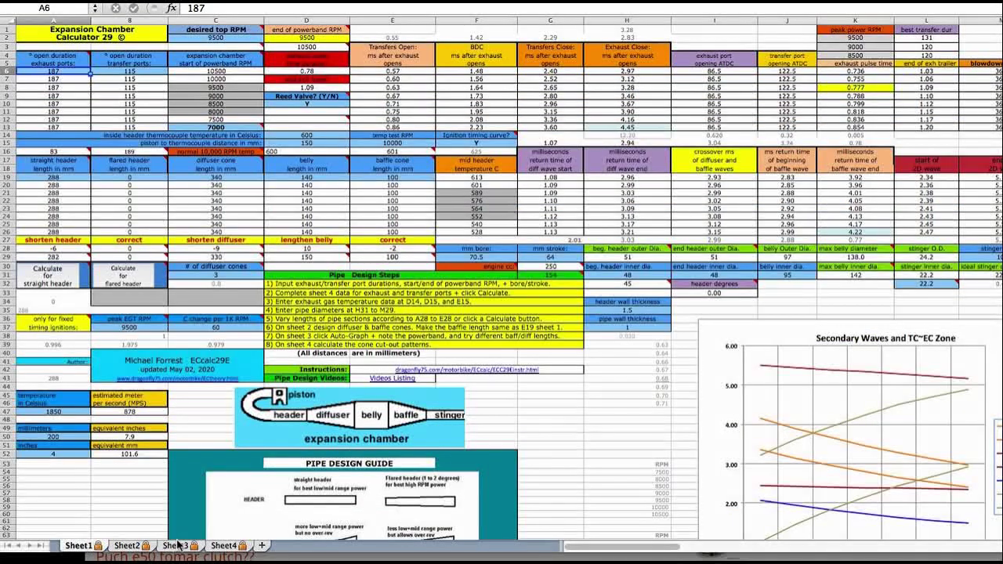
# Step: Set the number of exhaust ports on Sheet4 to 3 and calculate the port widths
pyautogui.click(224, 547)
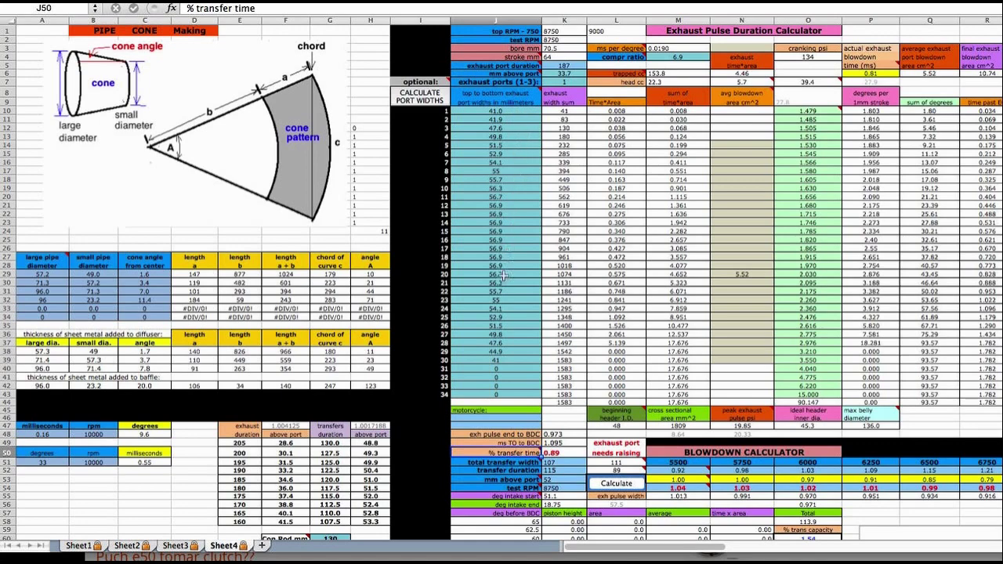
pyautogui.click(573, 81)
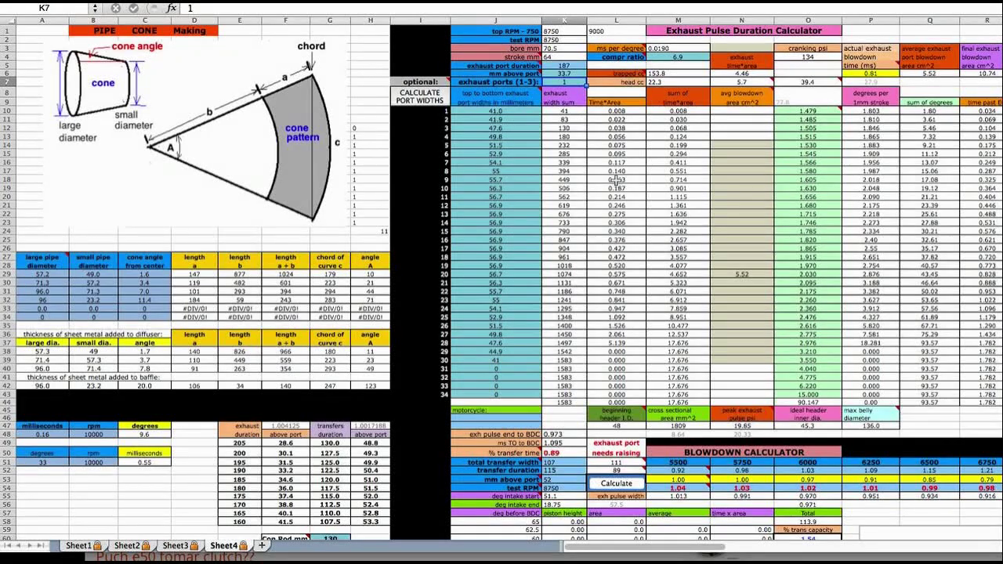
pyautogui.write('3')
pyautogui.press('Return')
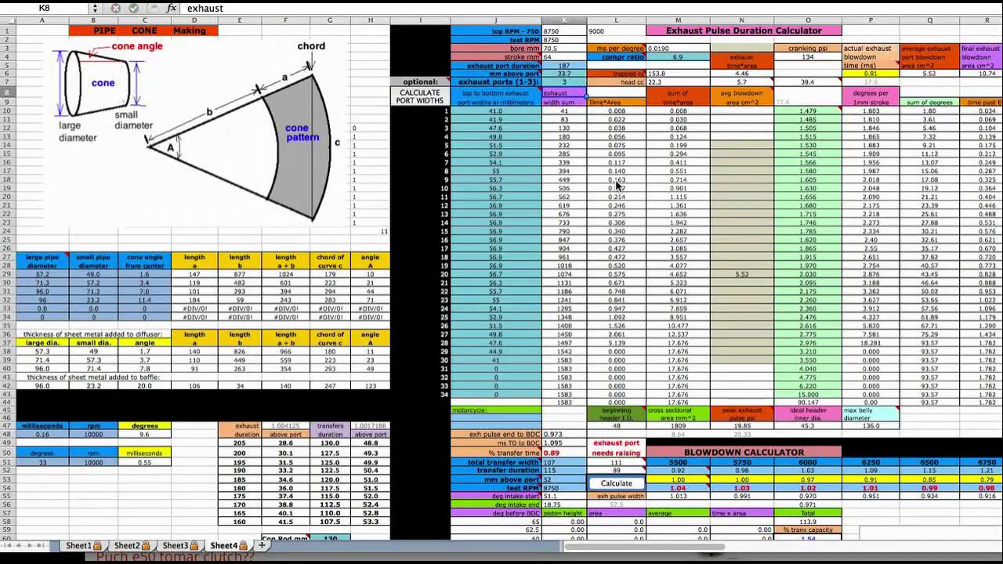
pyautogui.click(421, 97)
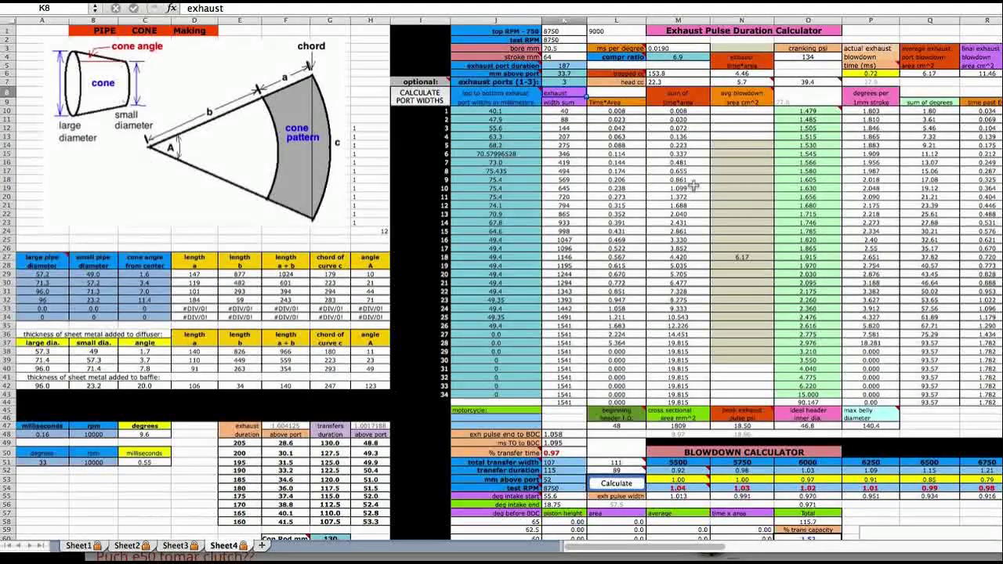
# Step: Recalculate the blowdown calculator on Sheet4 with the updated exhaust port widths
pyautogui.scroll(-3, 694, 184)
pyautogui.scroll(-8, 694, 184)
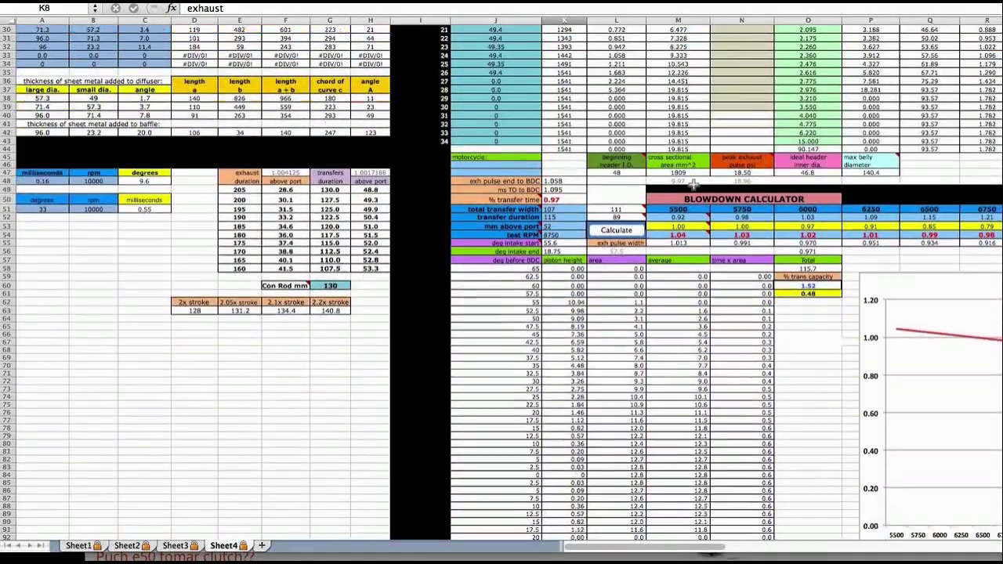
pyautogui.scroll(-1, 693, 184)
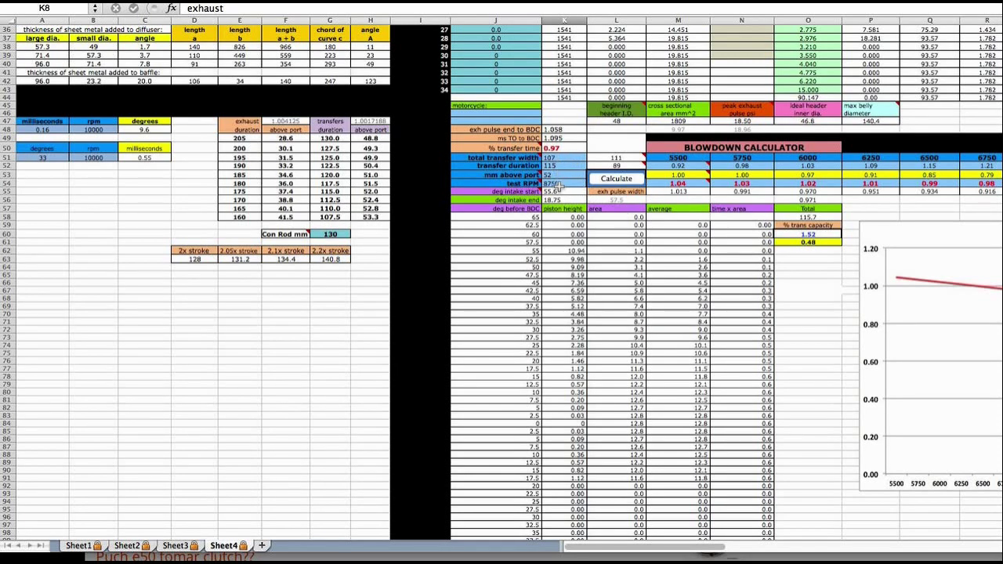
pyautogui.click(618, 180)
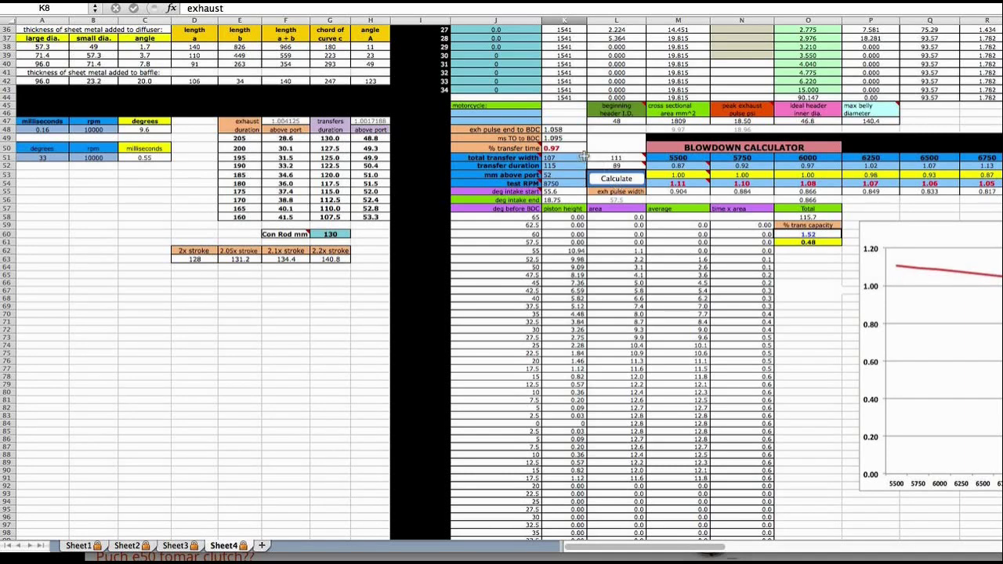
pyautogui.moveTo(528, 149)
pyautogui.scroll(12, 597, 144)
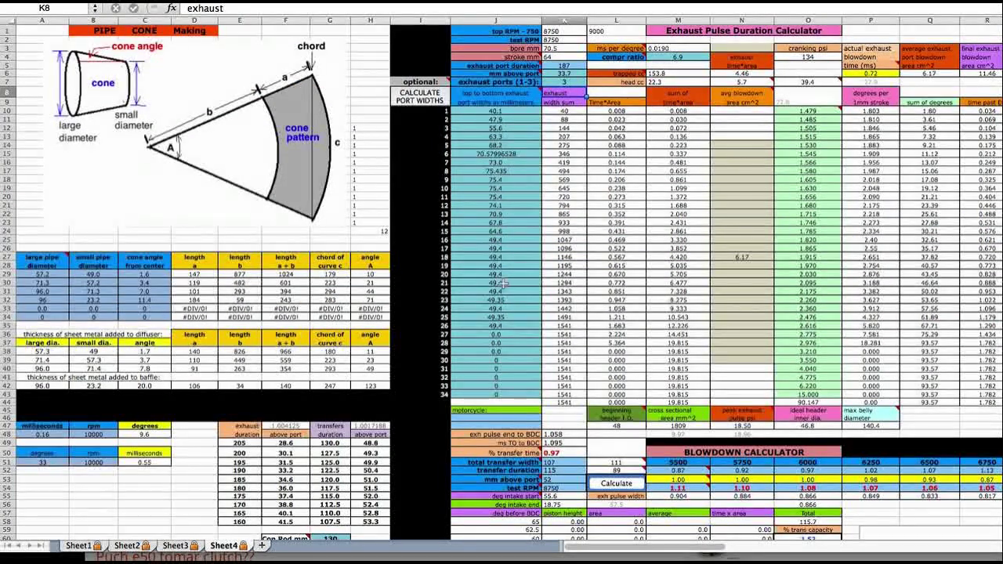
pyautogui.click(617, 486)
# Step: Review the temperature inputs on Sheet1, the pipe dimensions on Sheet3, and the diffuser and baffle calculators on Sheet2
pyautogui.click(79, 546)
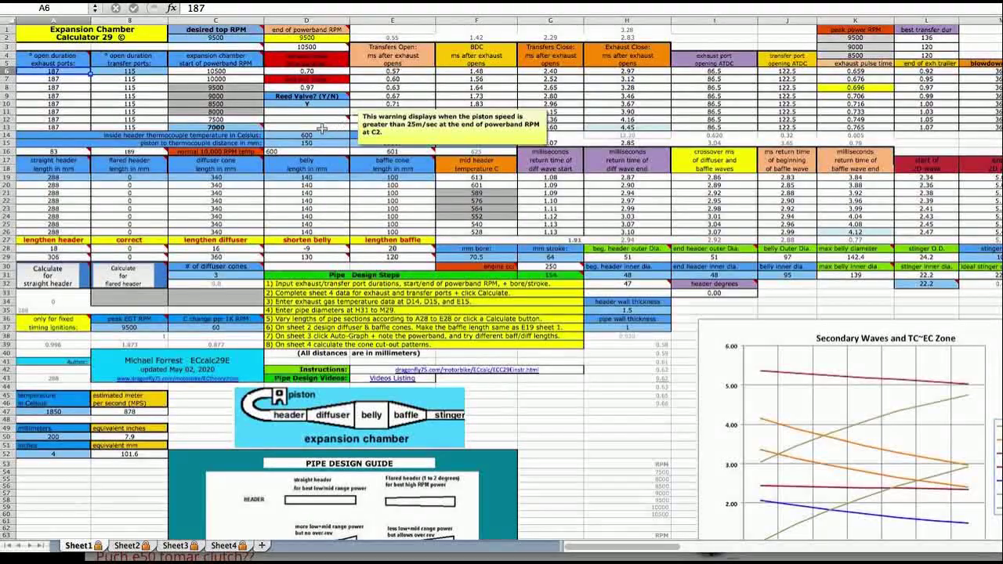
pyautogui.moveTo(323, 140)
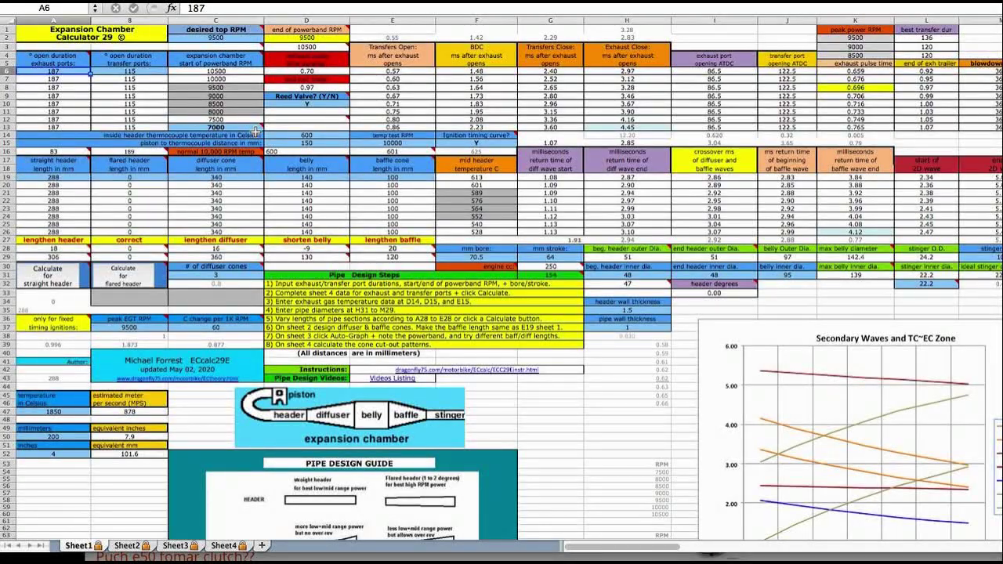
pyautogui.moveTo(246, 130)
pyautogui.click(223, 546)
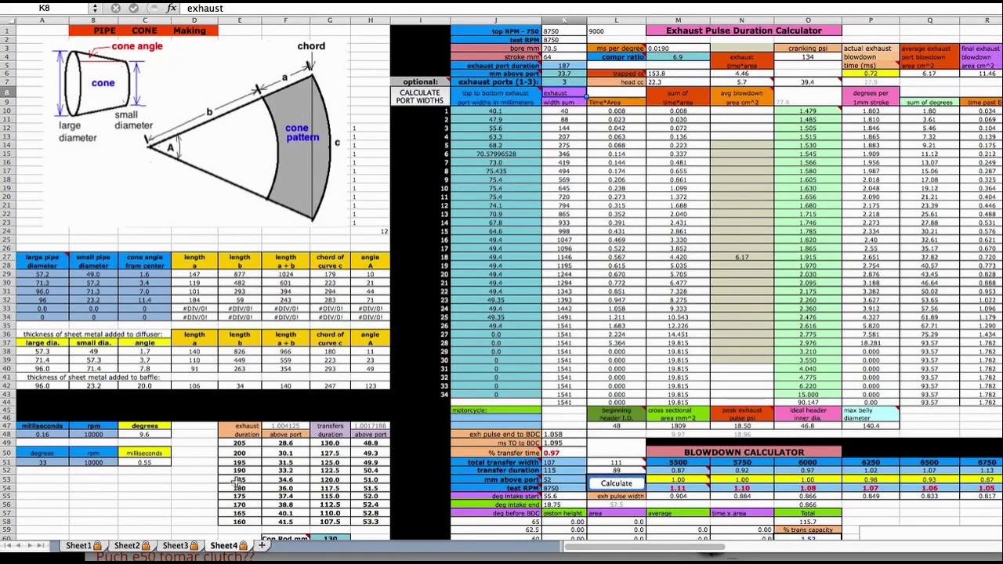
pyautogui.click(174, 545)
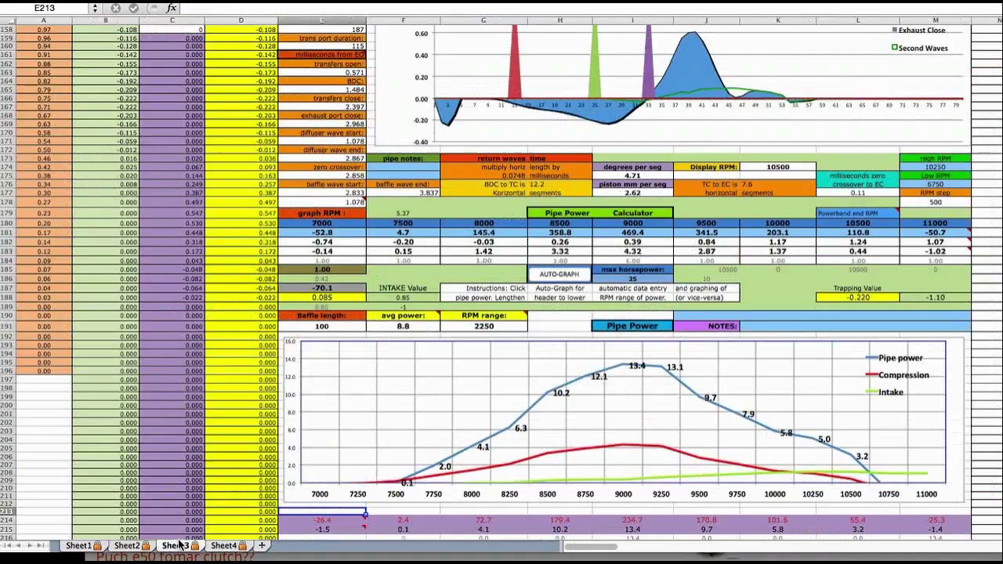
pyautogui.scroll(-19, 304, 413)
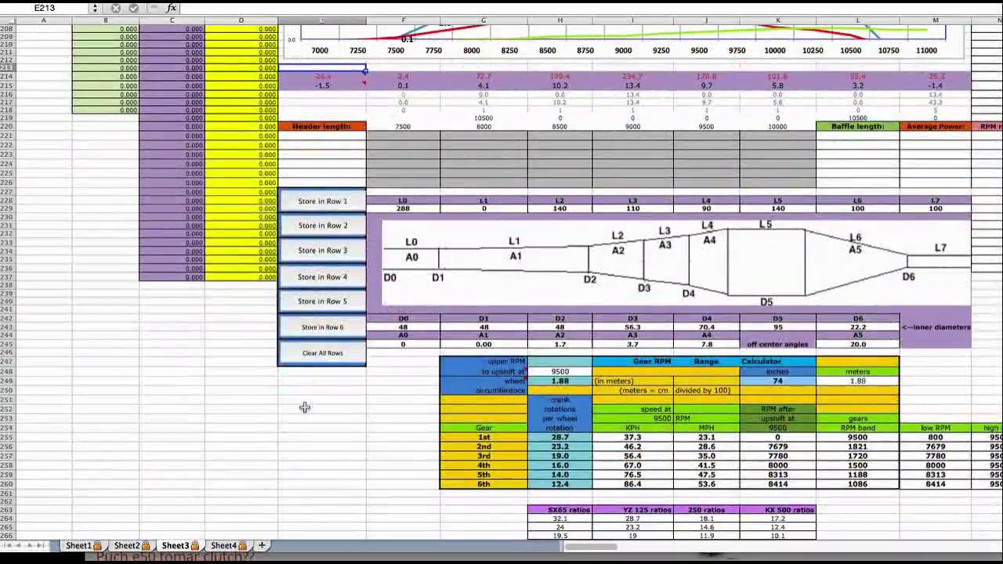
pyautogui.scroll(-2, 304, 408)
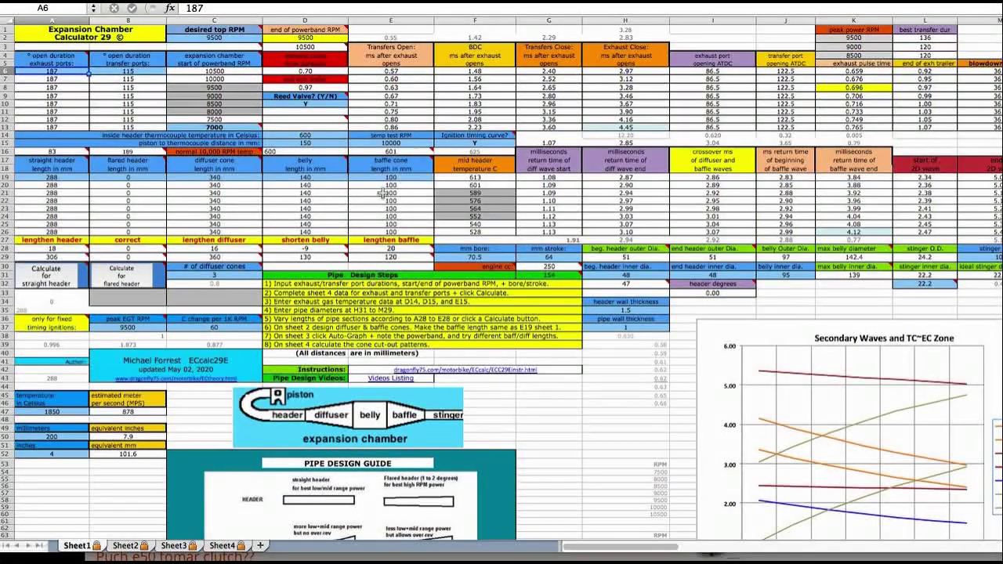
pyautogui.click(127, 546)
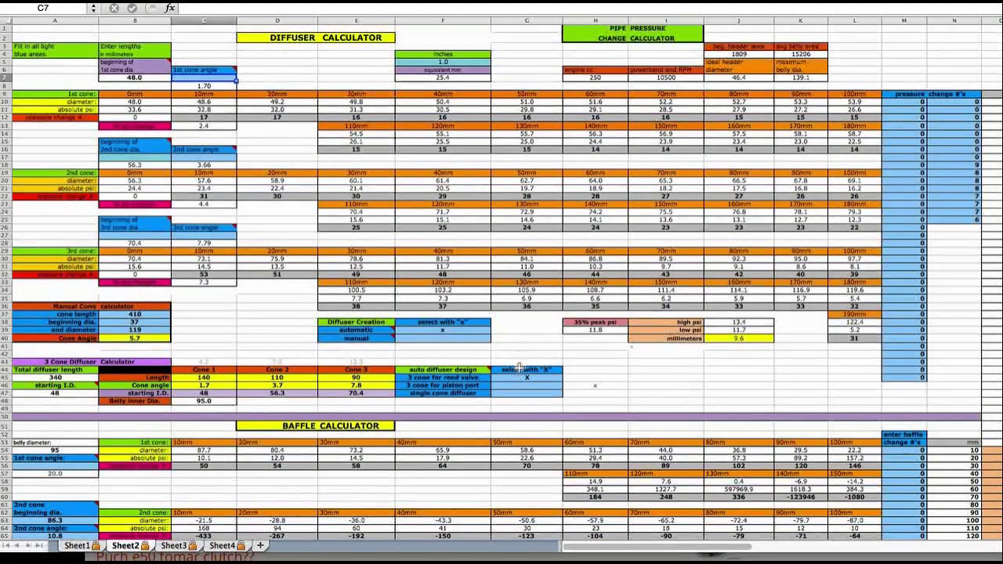
pyautogui.scroll(-10, 518, 369)
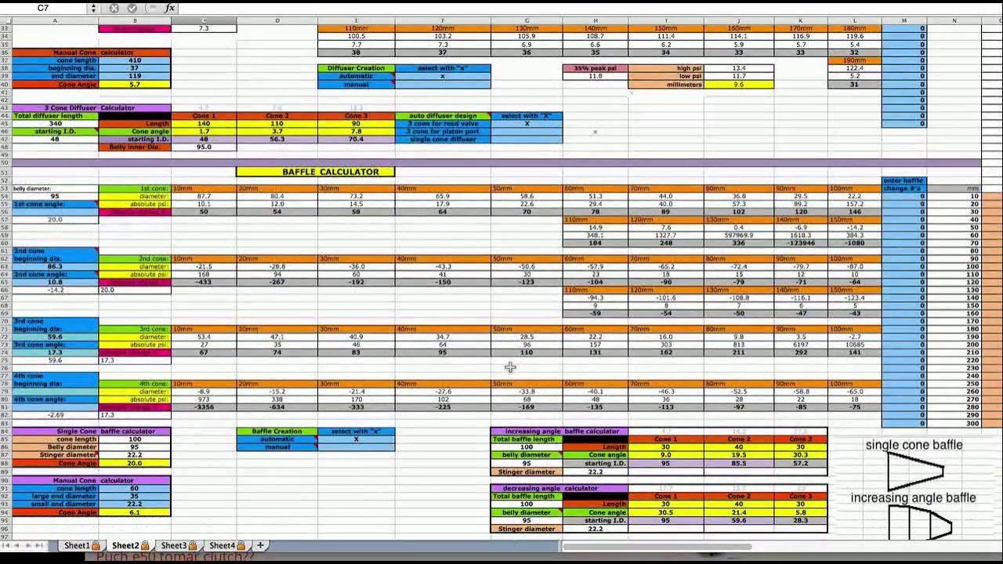
pyautogui.scroll(-1, 510, 367)
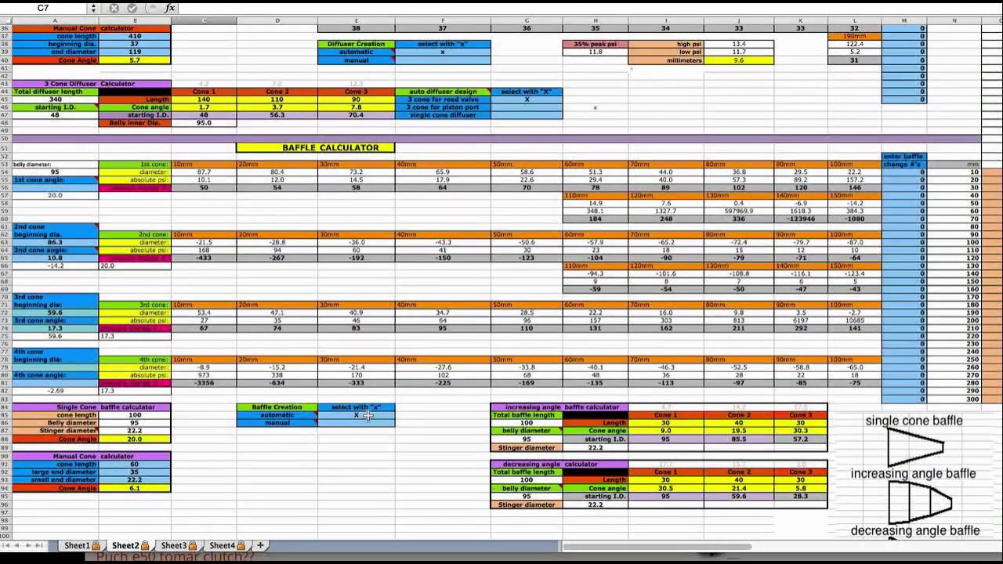
# Step: Auto-graph the pipe power curve on Sheet3 and check it against the powerband values on Sheet1
pyautogui.click(174, 546)
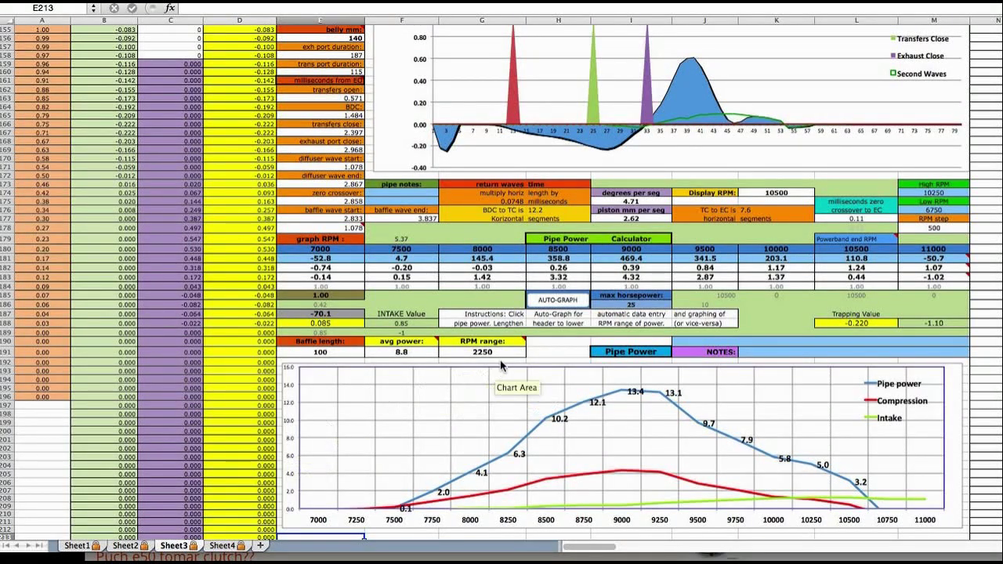
pyautogui.click(561, 302)
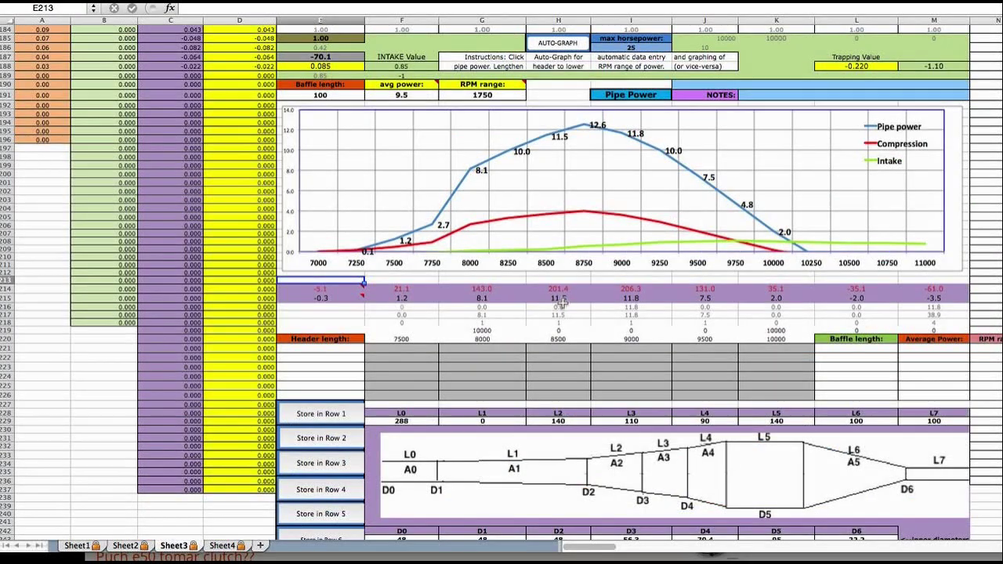
pyautogui.scroll(5, 549, 306)
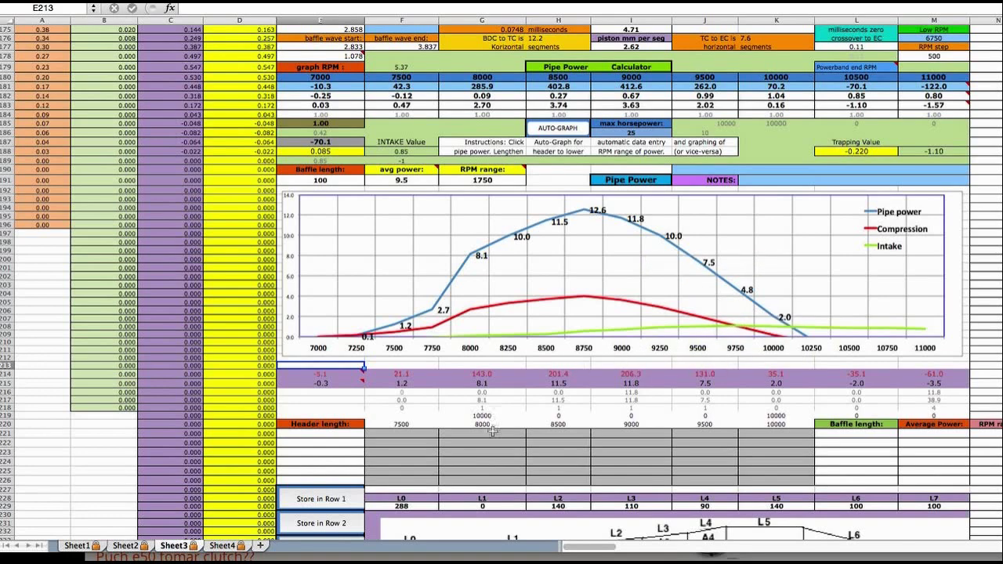
pyautogui.scroll(5, 492, 430)
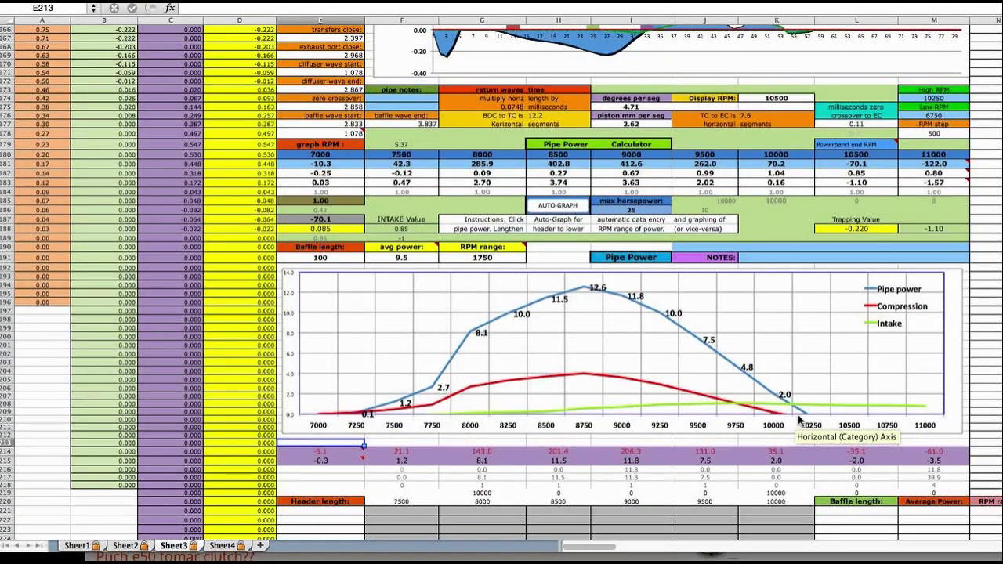
pyautogui.click(77, 545)
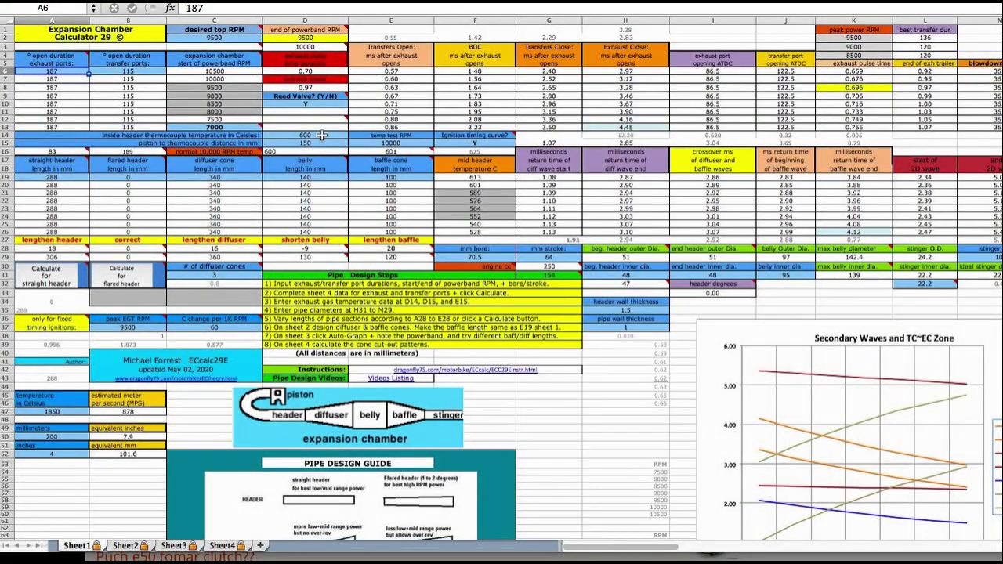
pyautogui.click(174, 545)
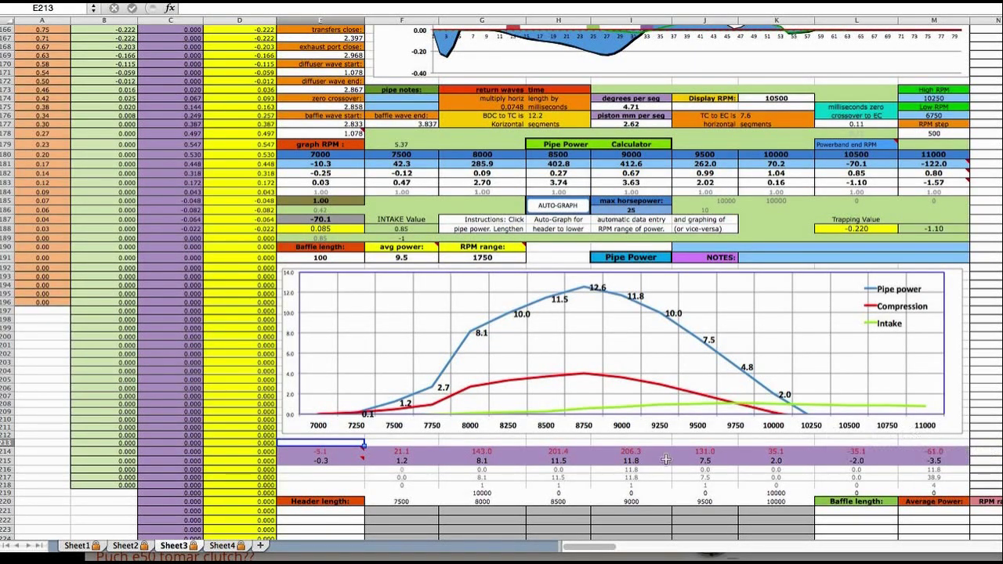
# Step: Set the inside header thermocouple temperature on Sheet1 to 700 Celsius and auto-graph the pipe power on Sheet3
pyautogui.click(78, 546)
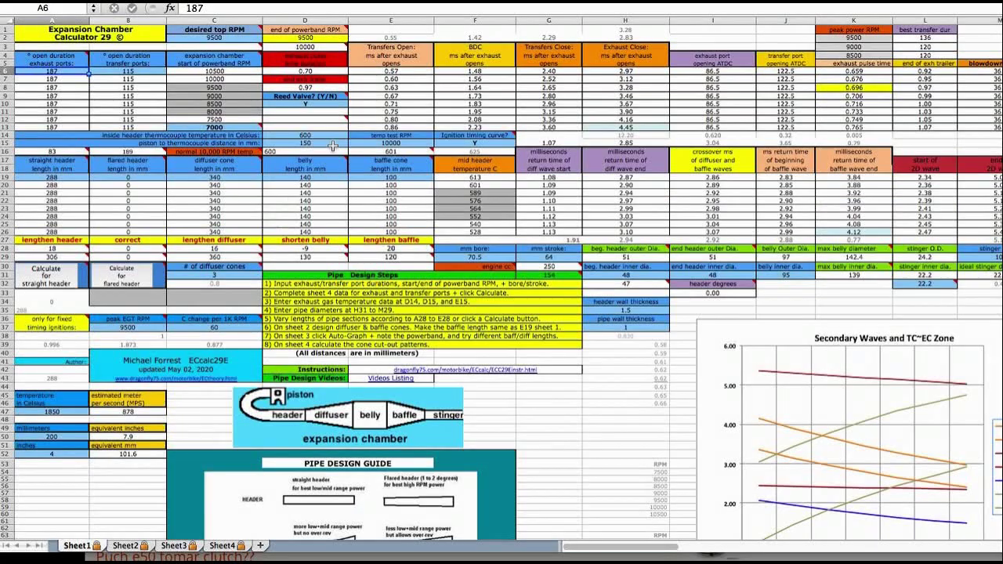
pyautogui.click(332, 137)
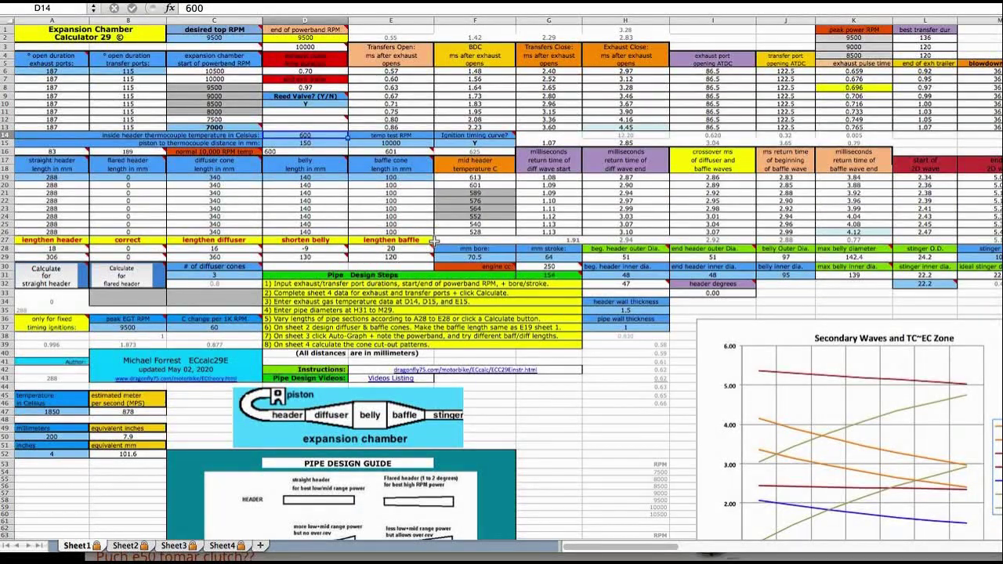
pyautogui.write('700')
pyautogui.press('Return')
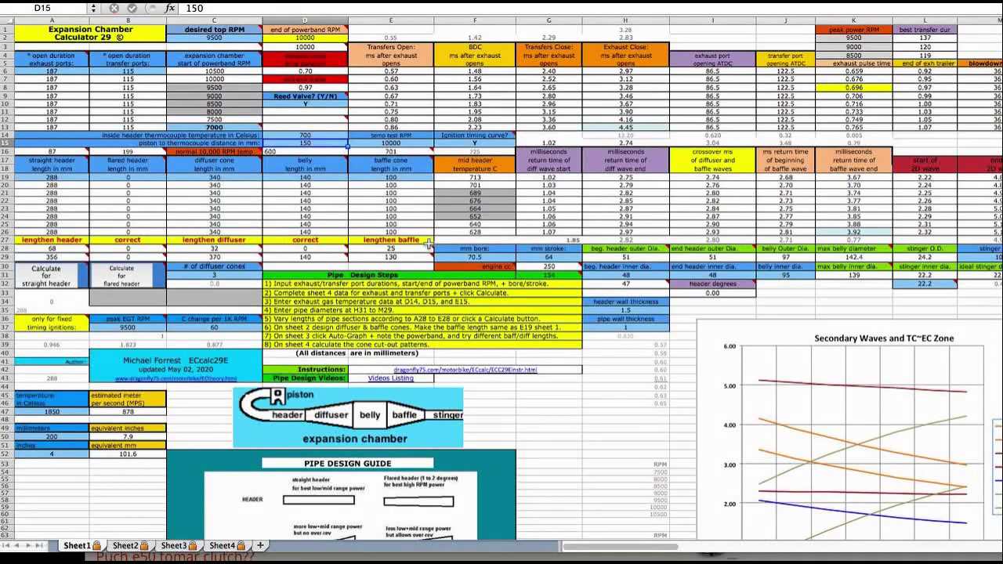
pyautogui.click(175, 545)
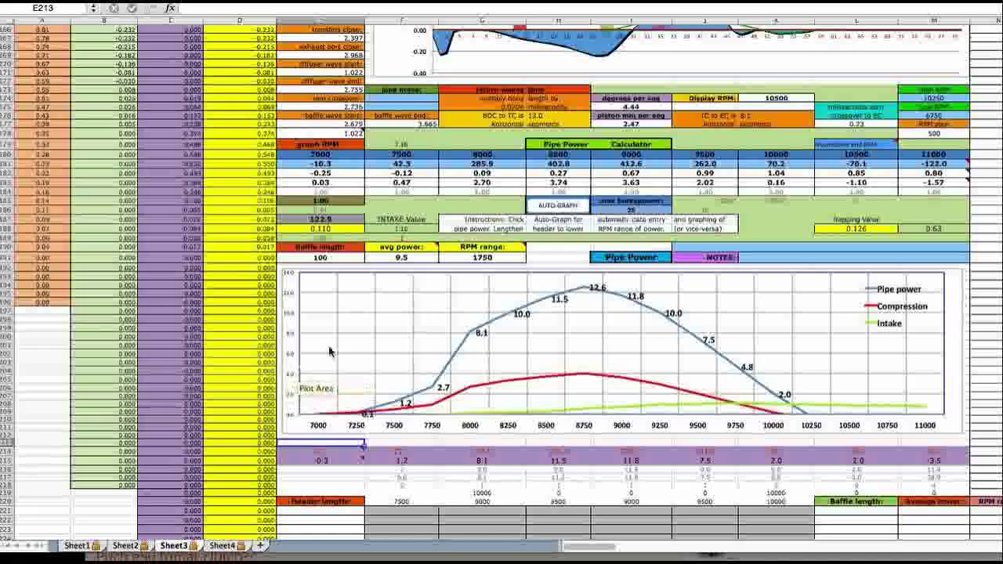
pyautogui.click(568, 208)
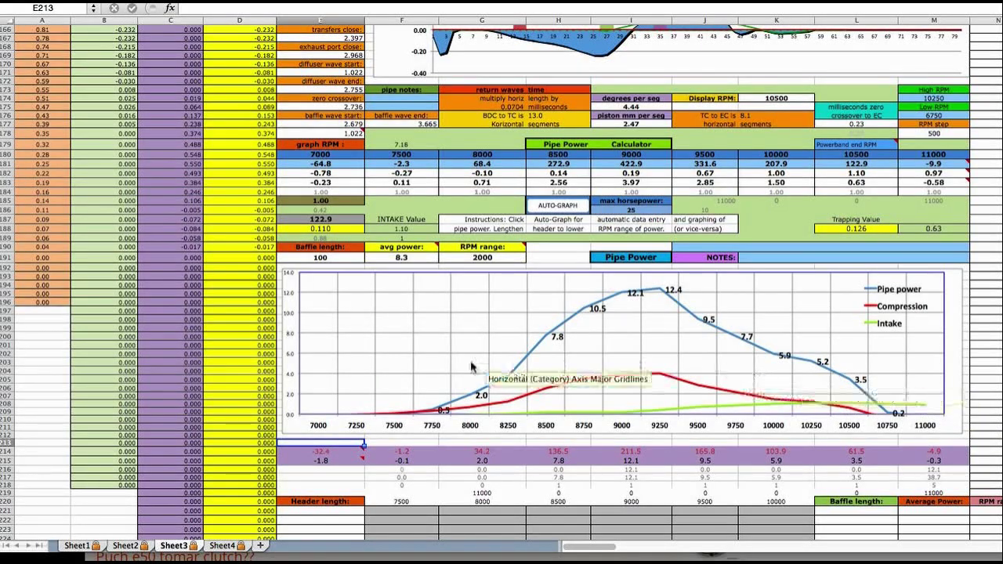
# Step: Set the inside header thermocouple temperature on Sheet1 to 600 Celsius
pyautogui.click(82, 546)
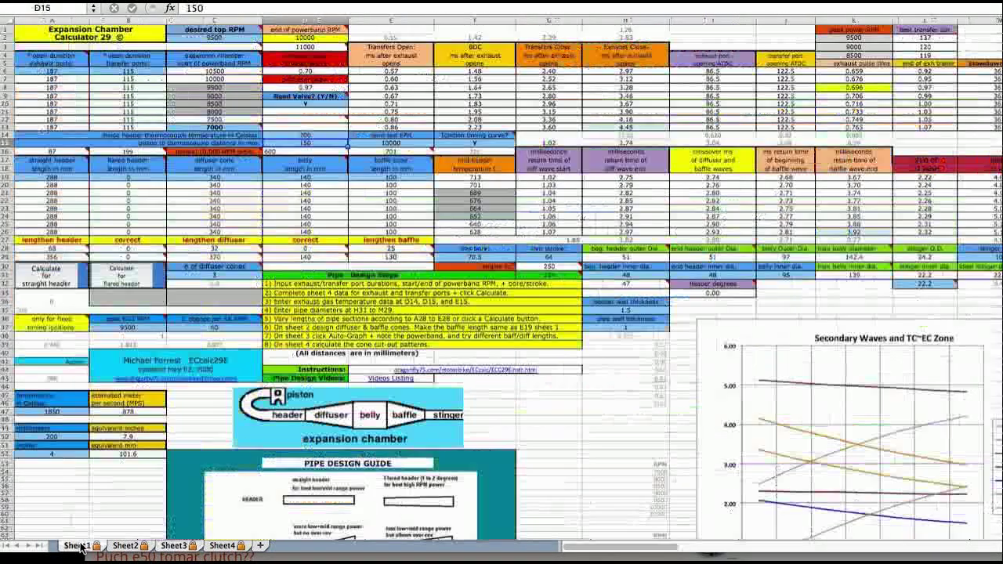
pyautogui.click(345, 135)
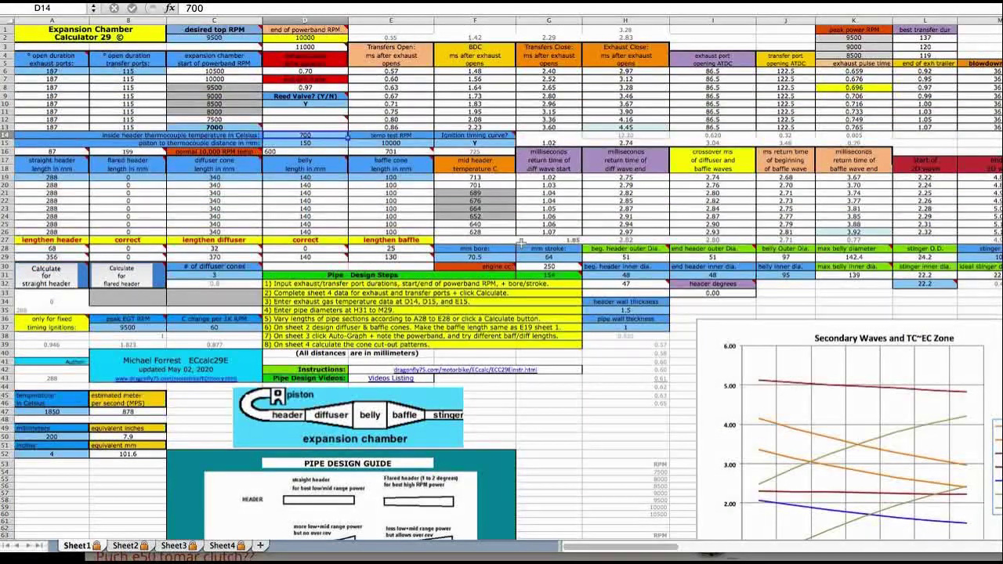
pyautogui.write('600')
pyautogui.press('Return')
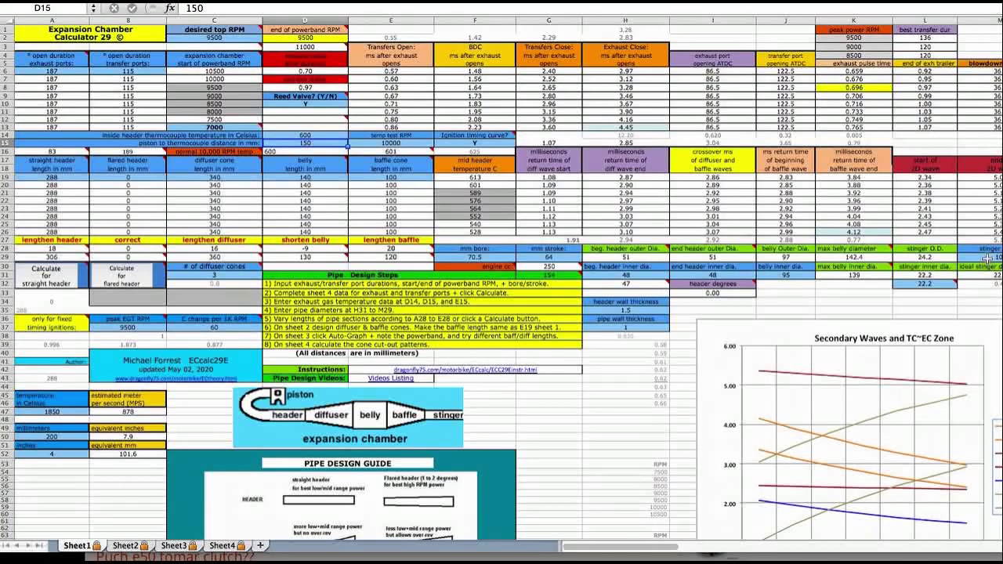
# Step: Check the combined waves graph on Sheet3, and auto-graph the pipe power for the current header temperature
pyautogui.moveTo(937, 286)
pyautogui.click(179, 545)
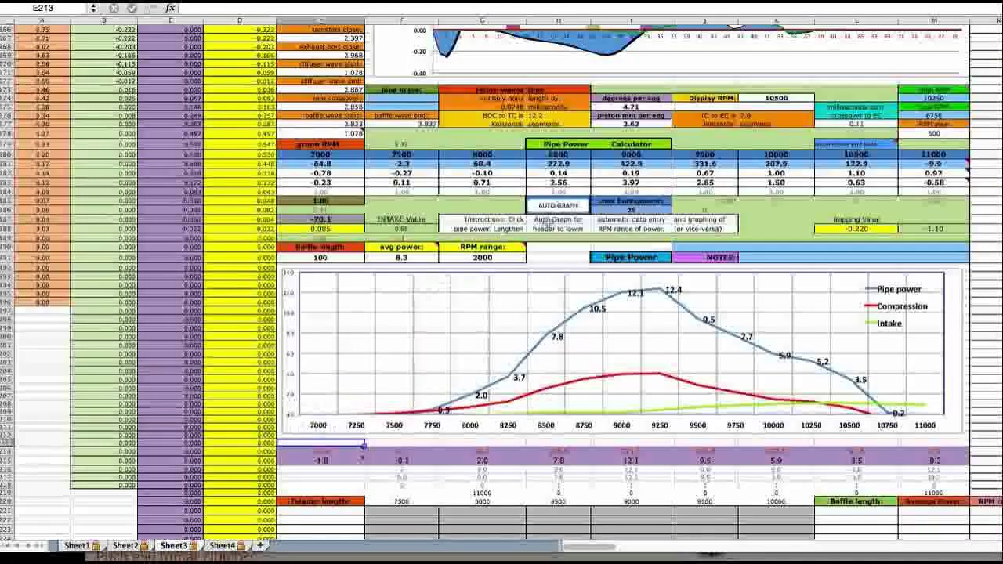
pyautogui.scroll(5, 551, 245)
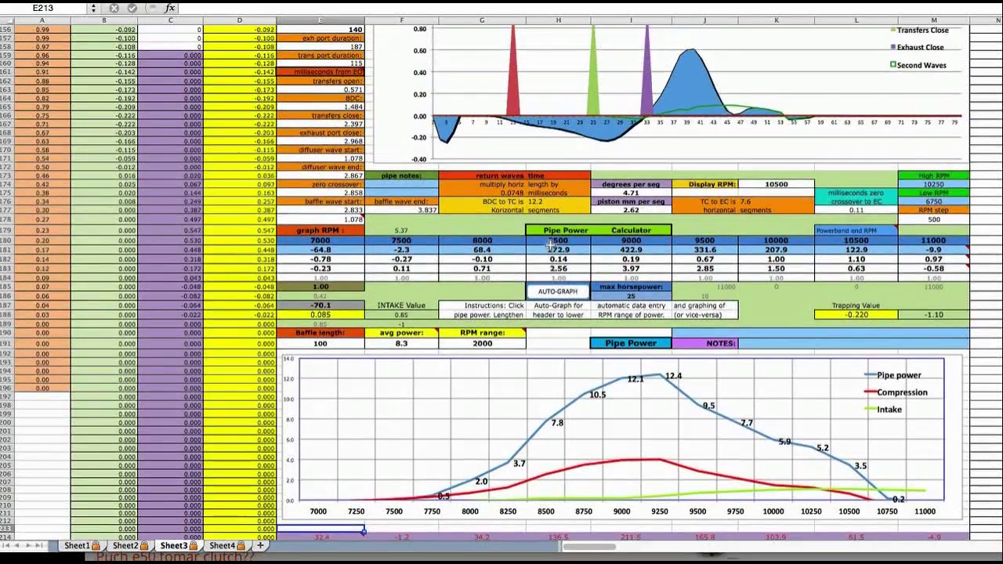
pyautogui.scroll(5, 548, 244)
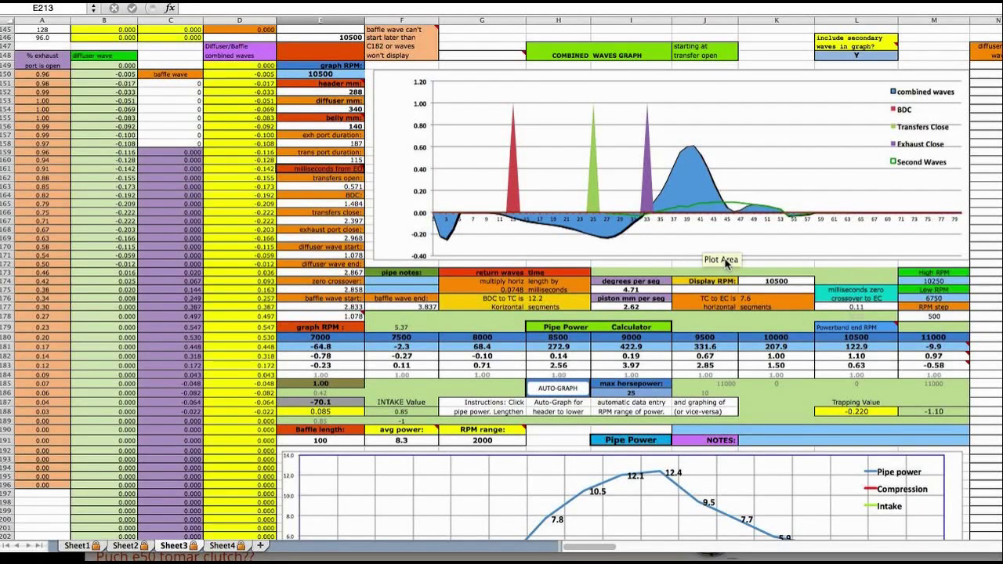
pyautogui.scroll(-6, 771, 267)
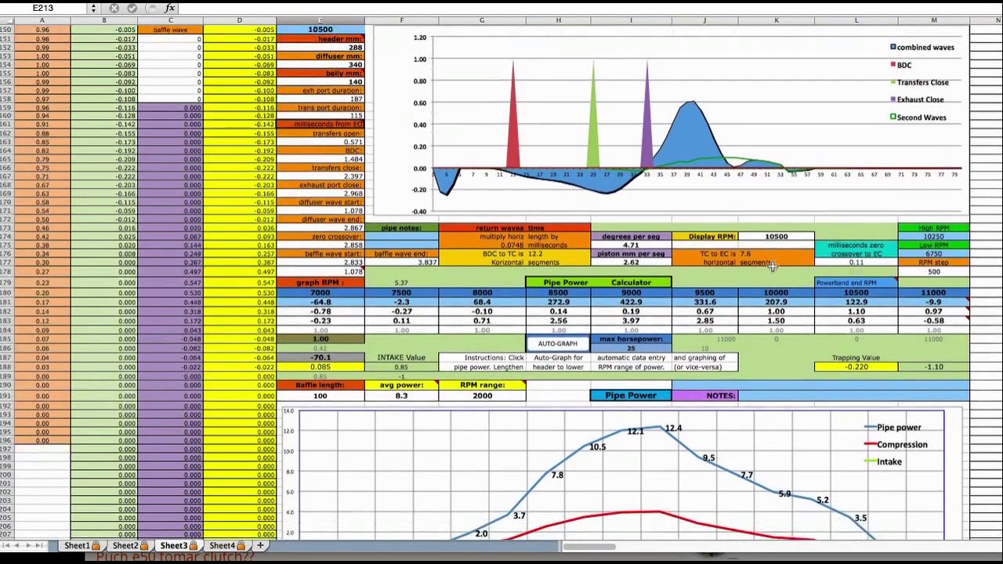
pyautogui.scroll(-3, 771, 266)
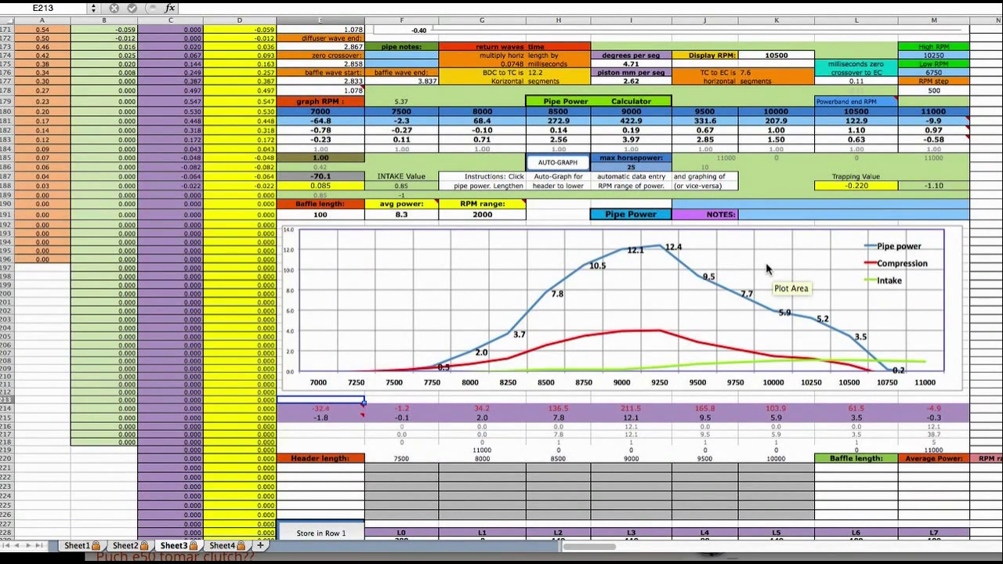
pyautogui.click(569, 169)
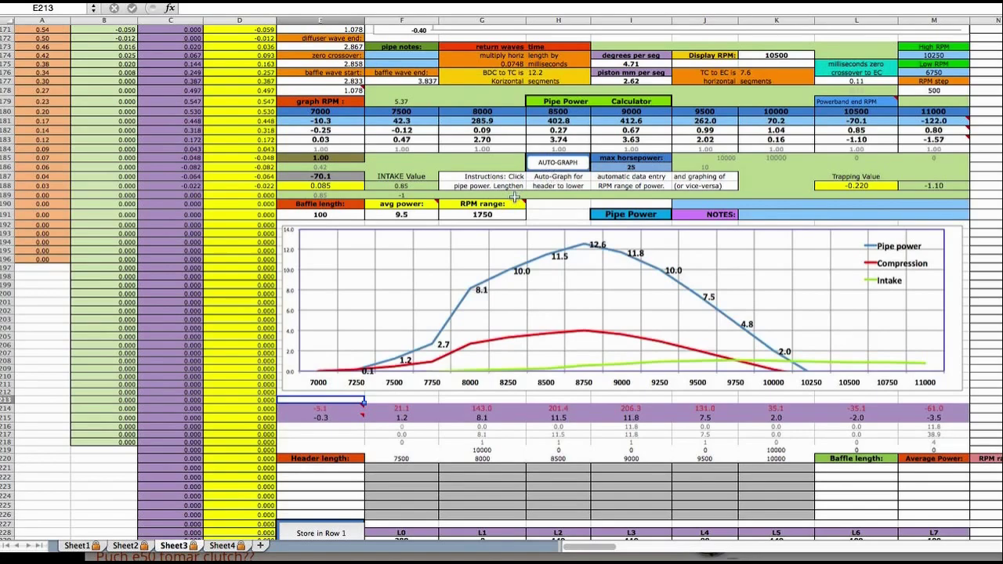
# Step: Store the graphed pipe power results in row 1 of the comparison table on Sheet3
pyautogui.scroll(-1, 439, 268)
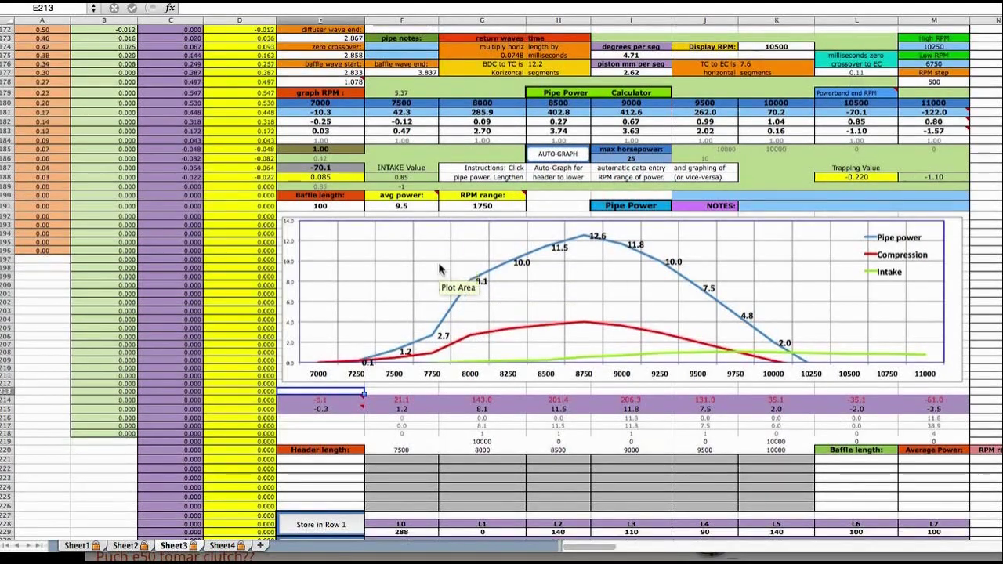
pyautogui.scroll(-10, 440, 268)
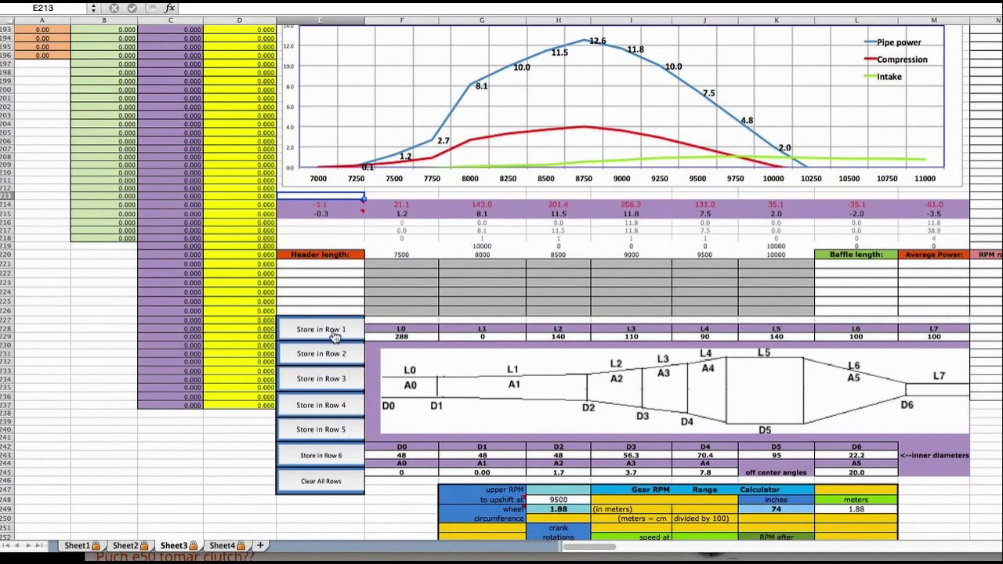
pyautogui.click(335, 332)
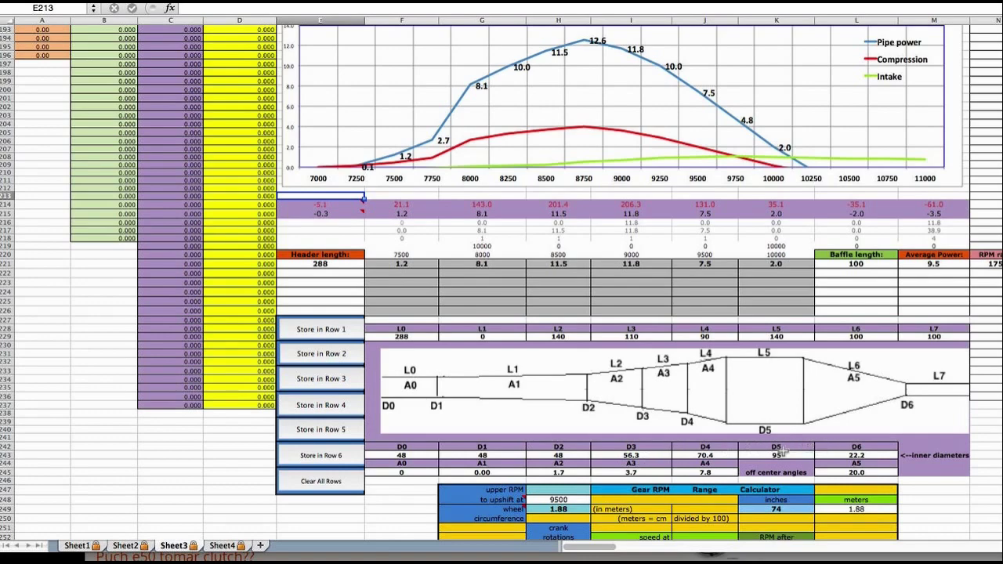
# Step: Set the inside header thermocouple temperature on Sheet1 to 650 Celsius
pyautogui.click(77, 546)
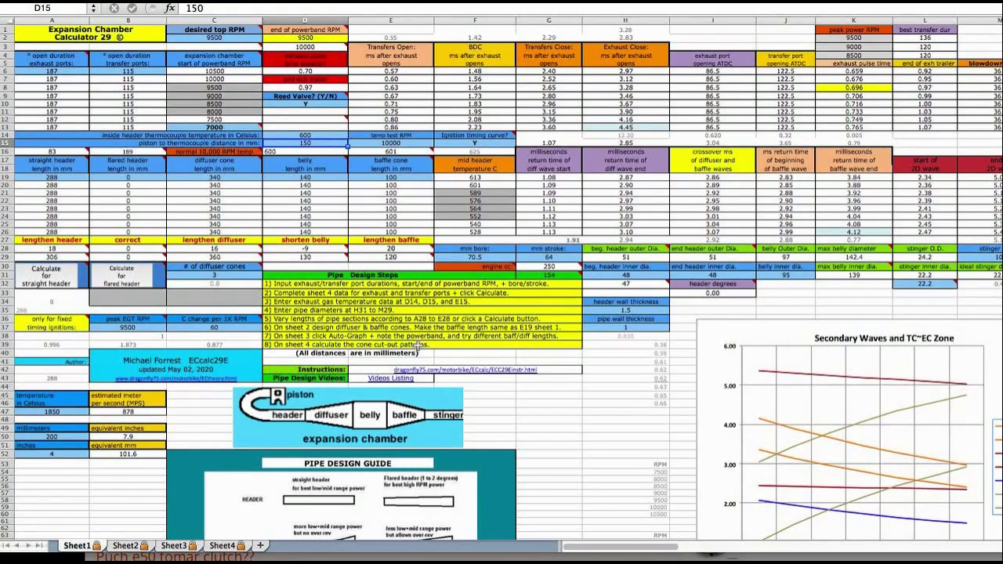
pyautogui.click(324, 135)
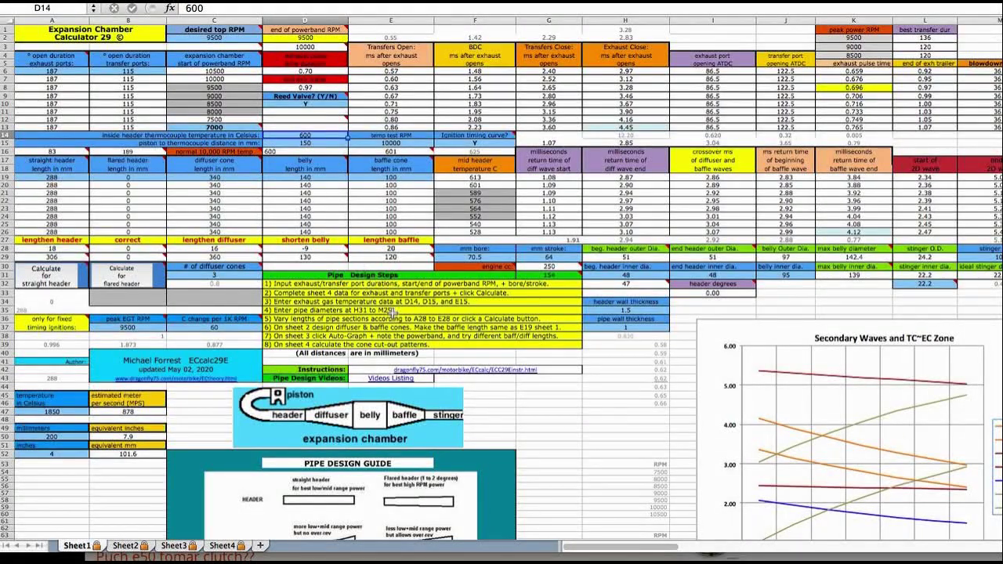
pyautogui.write('65')
pyautogui.press('Return')
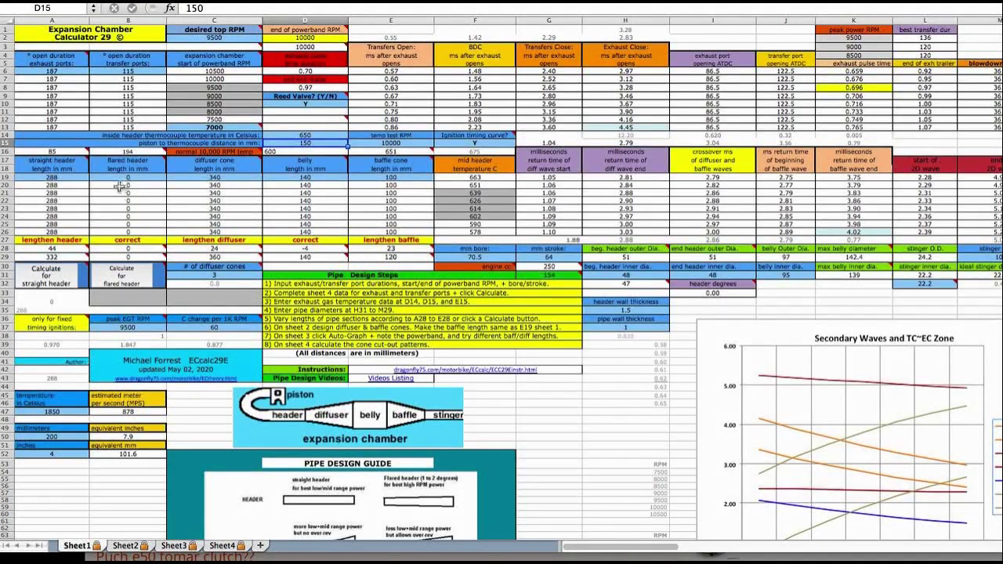
# Step: Set the straight header length to 50 mm on Sheet1 and calculate the pipe lengths for a flared header
pyautogui.click(72, 178)
pyautogui.moveTo(191, 249)
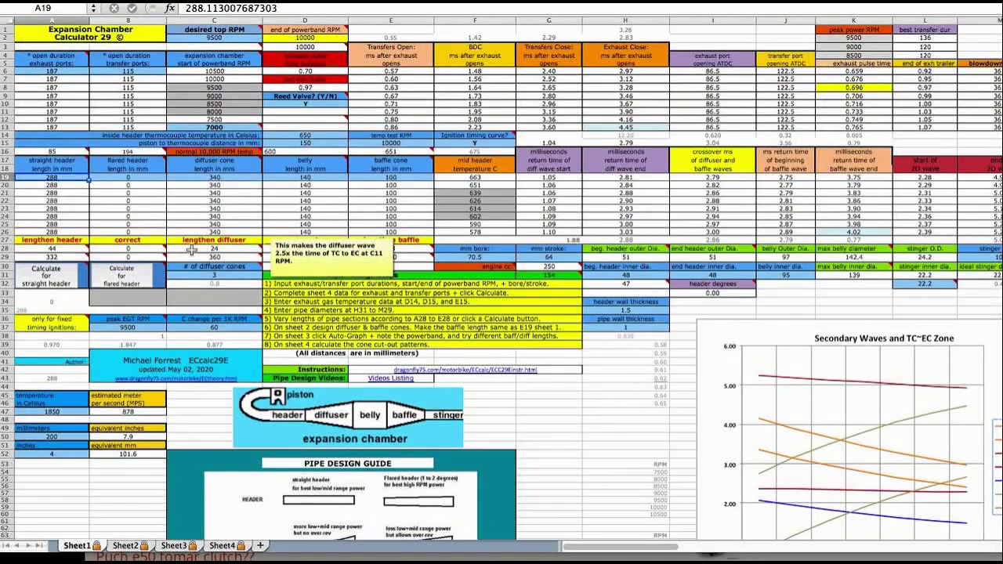
pyautogui.write('50')
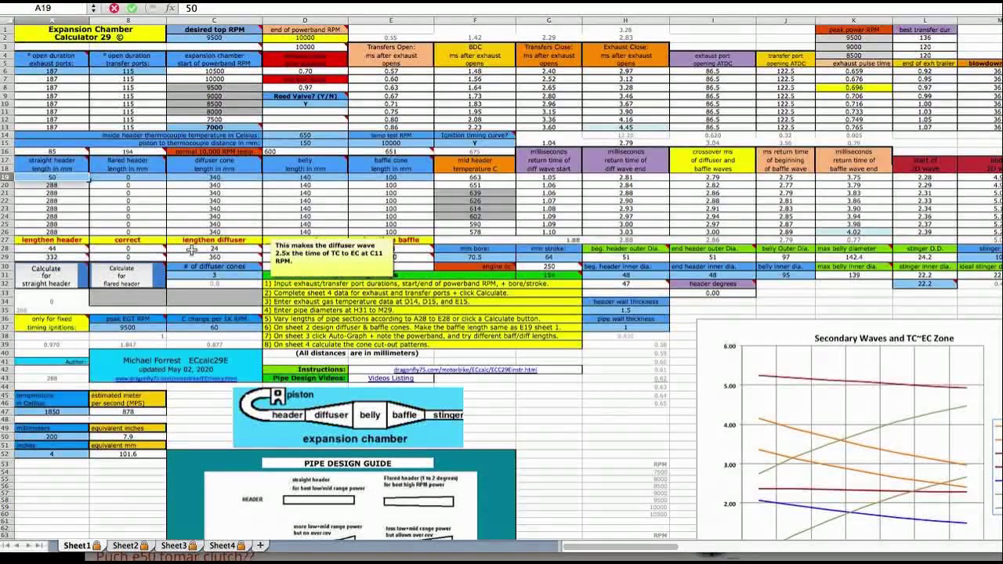
pyautogui.press('Return')
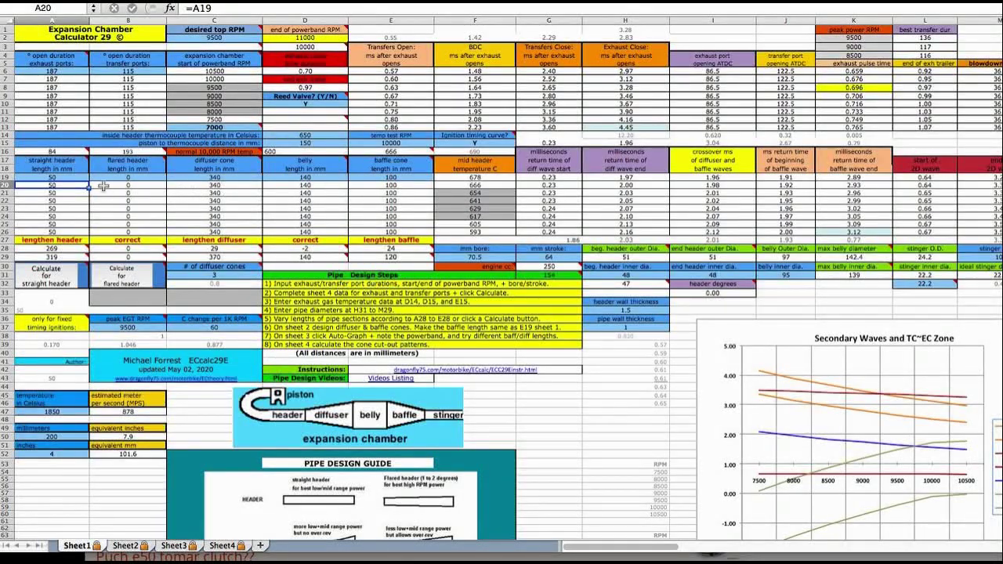
pyautogui.click(68, 279)
pyautogui.click(133, 276)
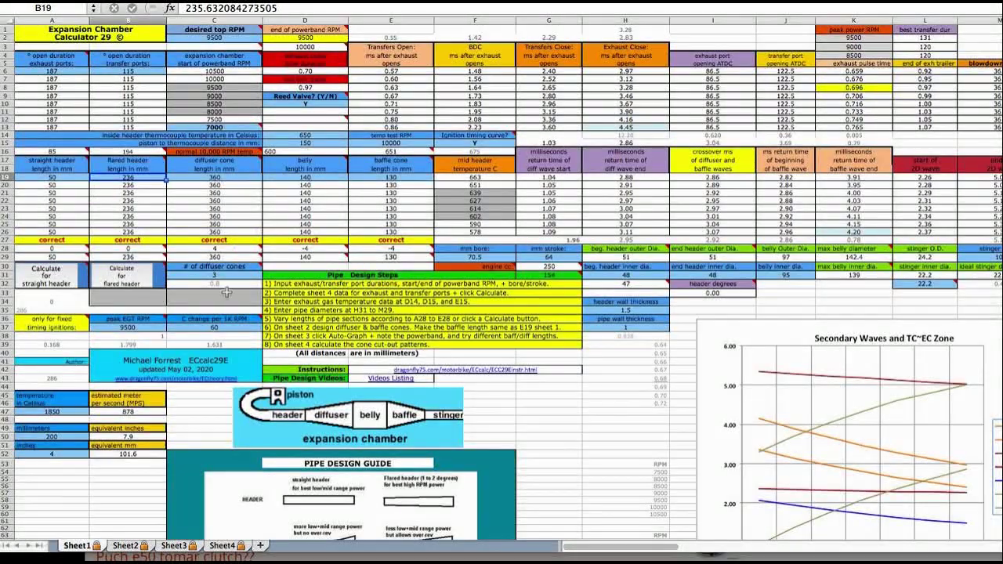
# Step: Review the baffle calculators on Sheet2 and switch baffle creation from automatic to manual by marking it with "x"
pyautogui.click(125, 547)
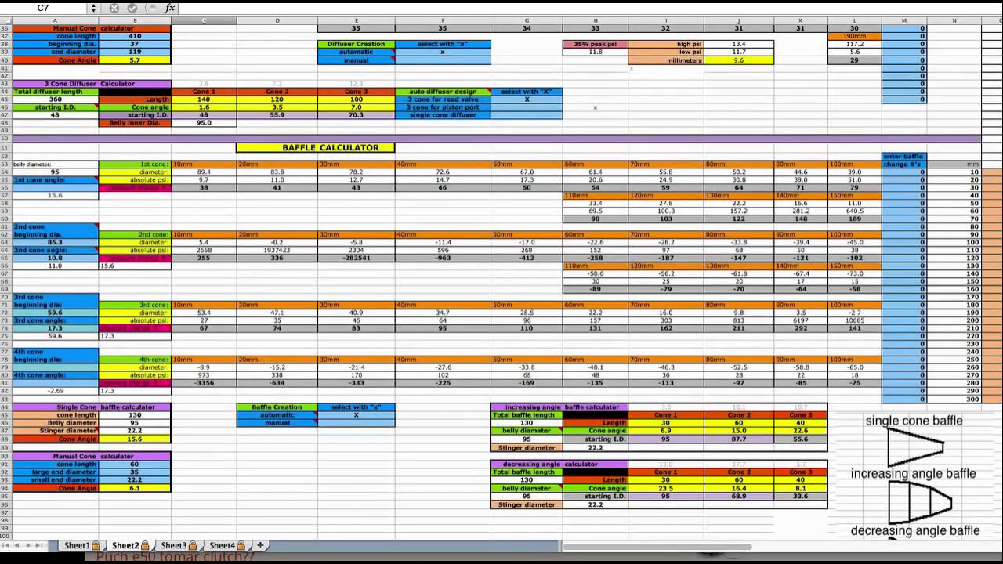
pyautogui.scroll(-10, 948, 203)
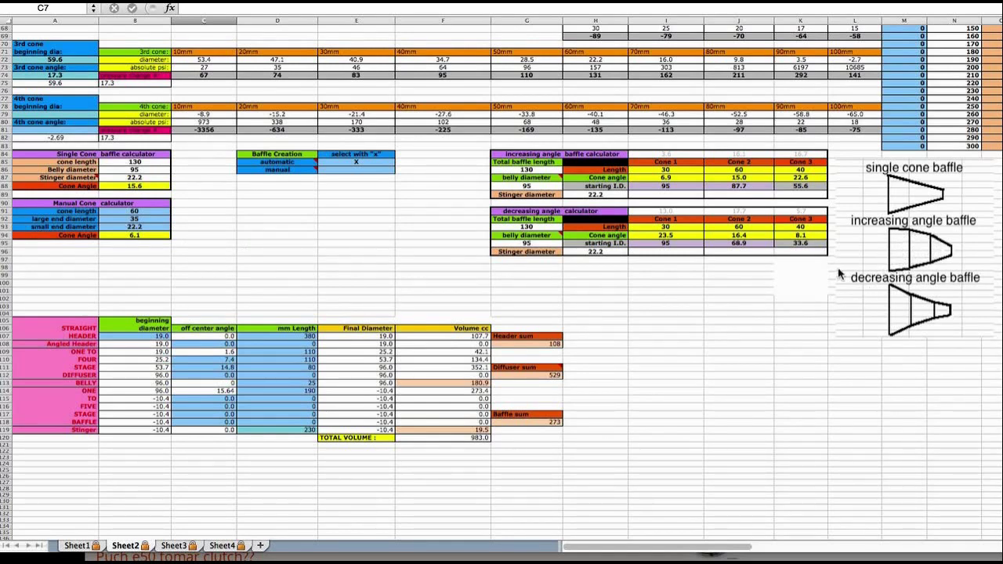
pyautogui.scroll(5, 463, 280)
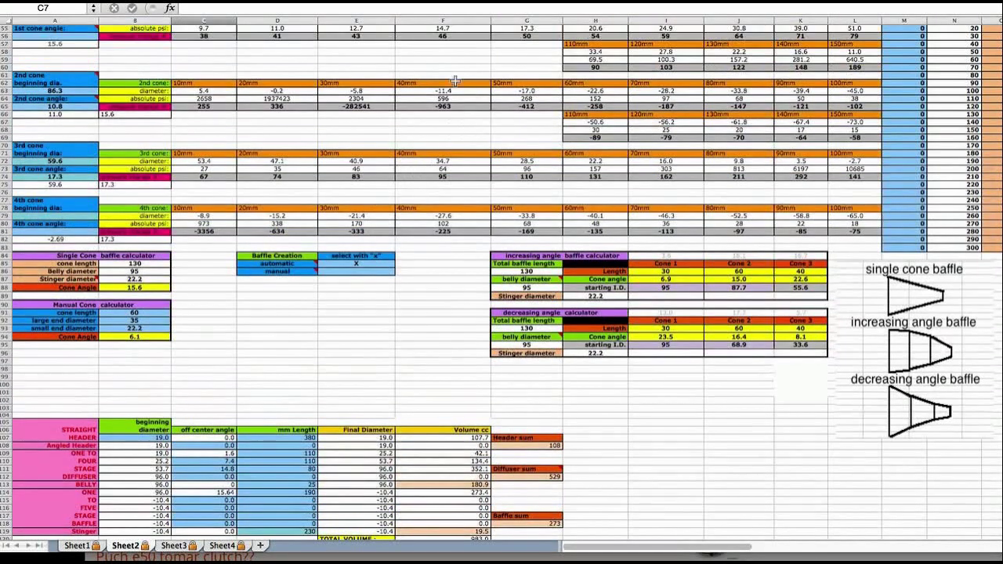
pyautogui.scroll(4, 455, 82)
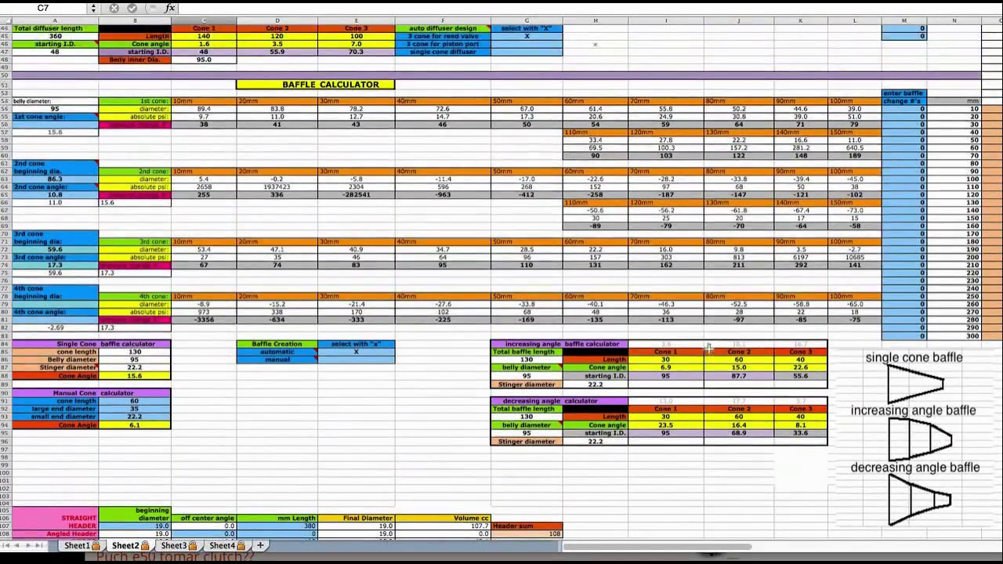
pyautogui.scroll(2, 707, 345)
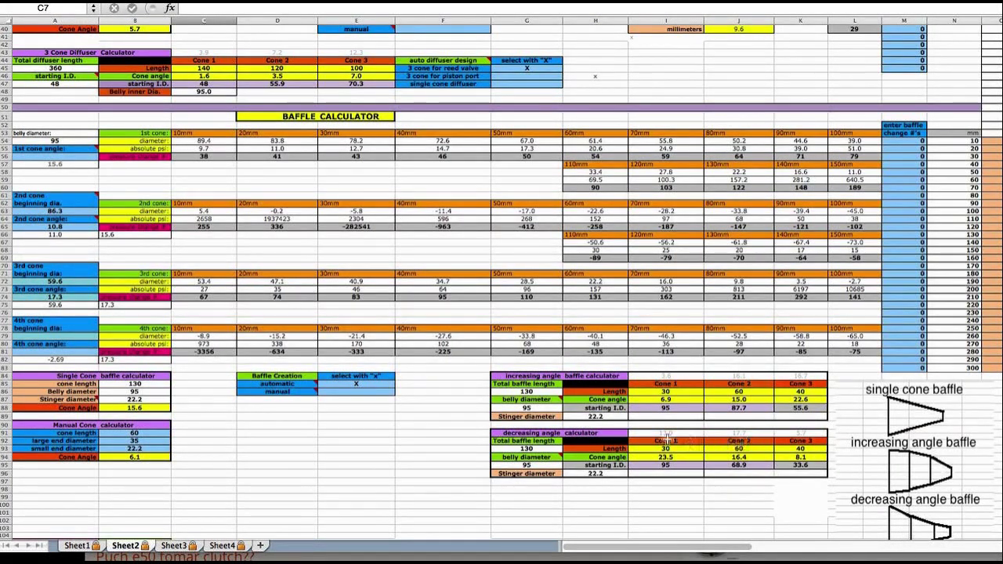
pyautogui.click(359, 383)
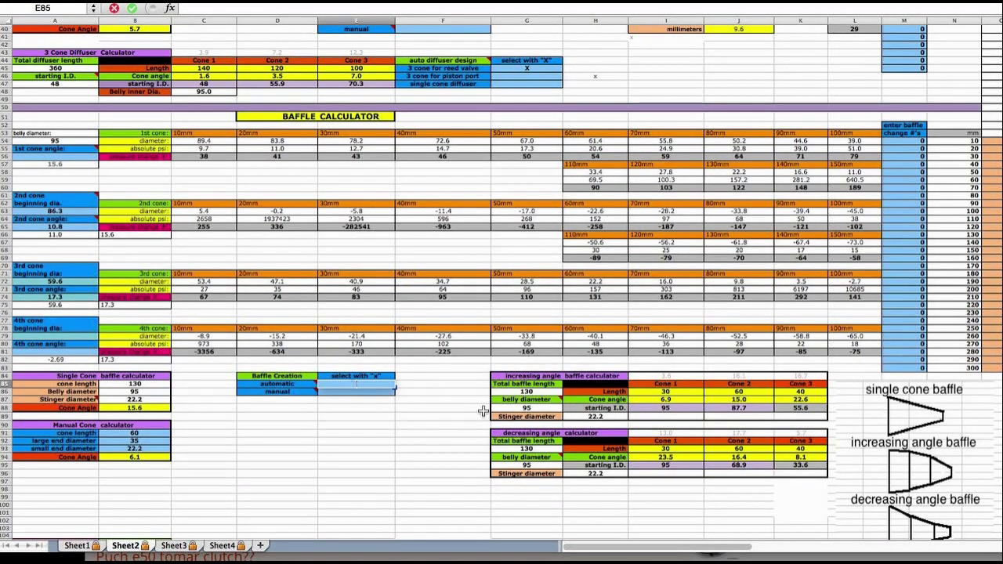
pyautogui.press('Return')
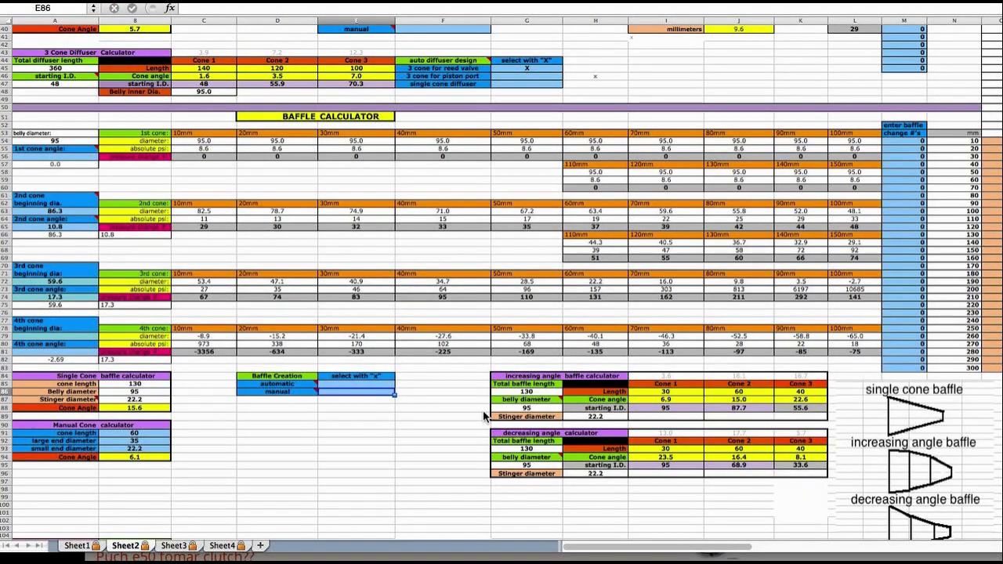
pyautogui.write('x')
pyautogui.press('Return')
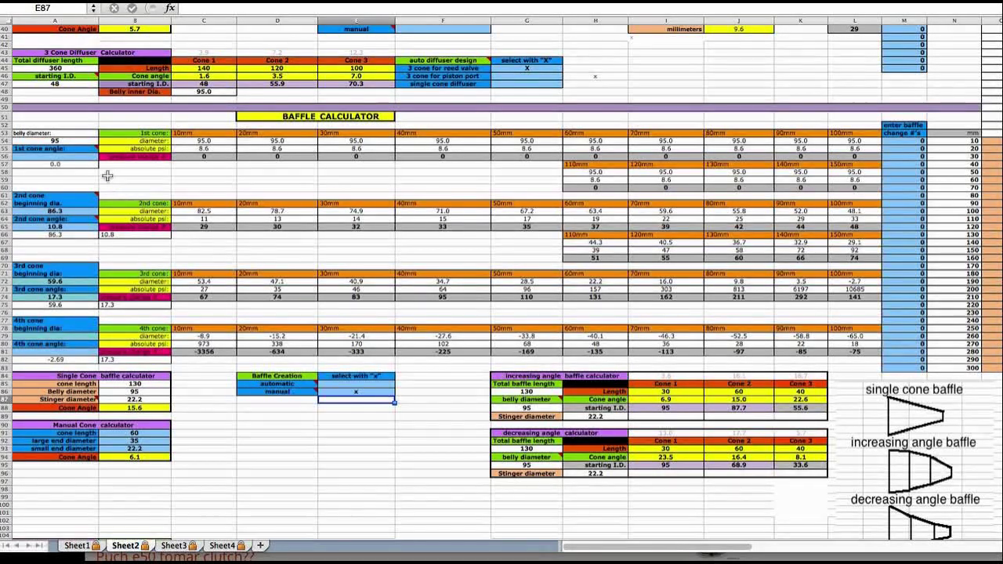
# Step: Set the 1st cone angle in the baffle calculator to 6.9
pyautogui.click(91, 159)
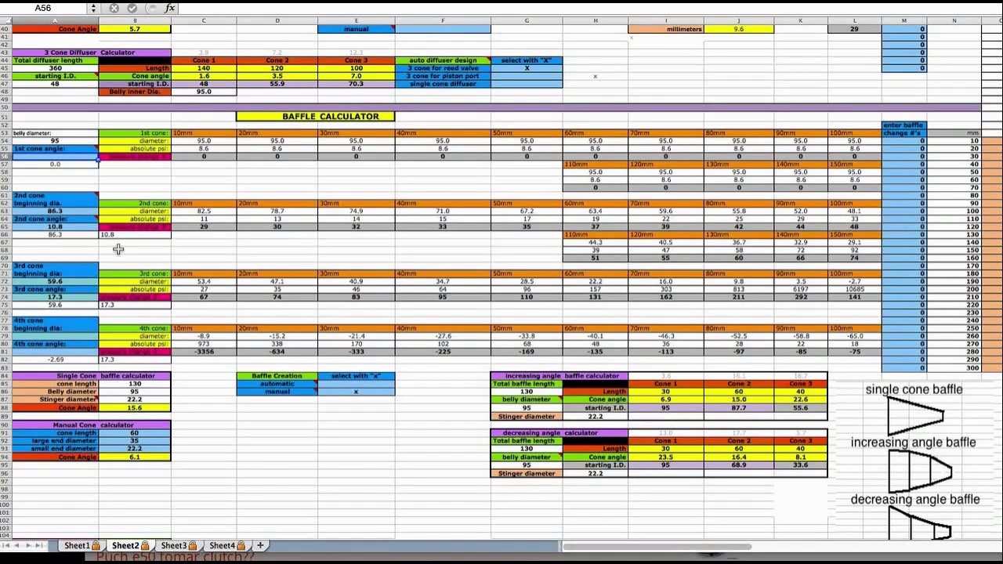
pyautogui.write('6.9')
pyautogui.press('Return')
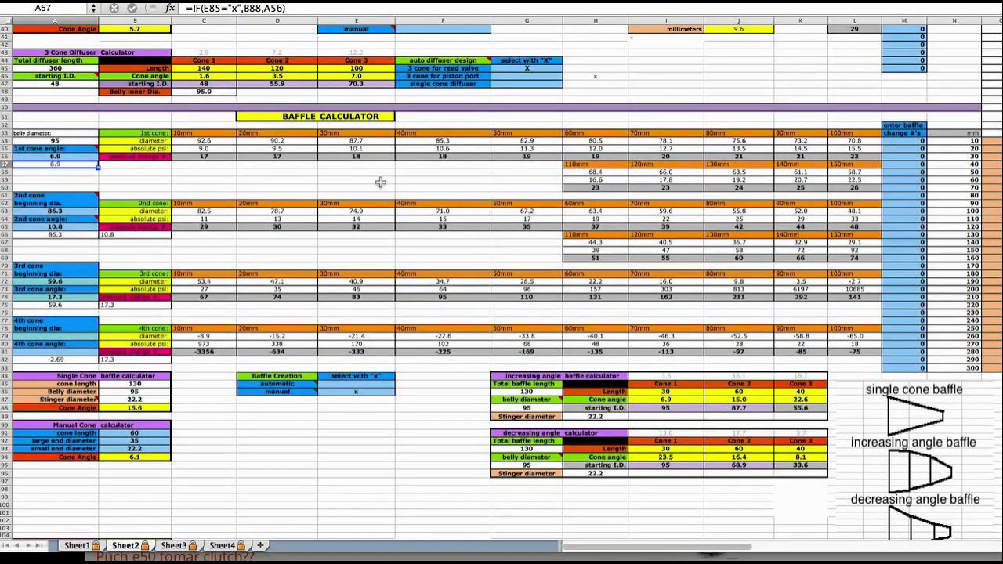
# Step: Enter the baffle change numbers 17, 17 and 18 for the 10, 20 and 30 mm positions
pyautogui.click(903, 140)
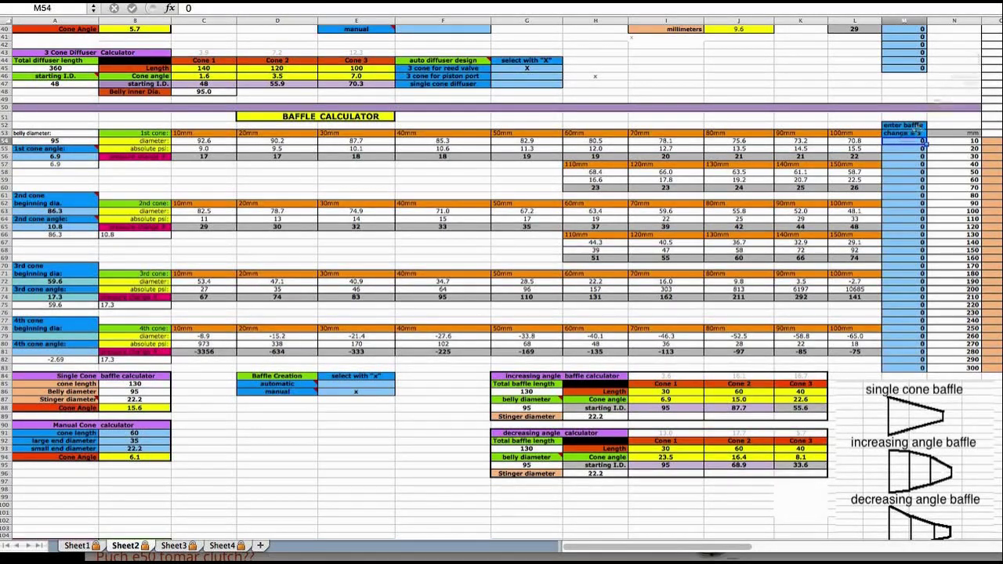
pyautogui.write('17')
pyautogui.press('Return')
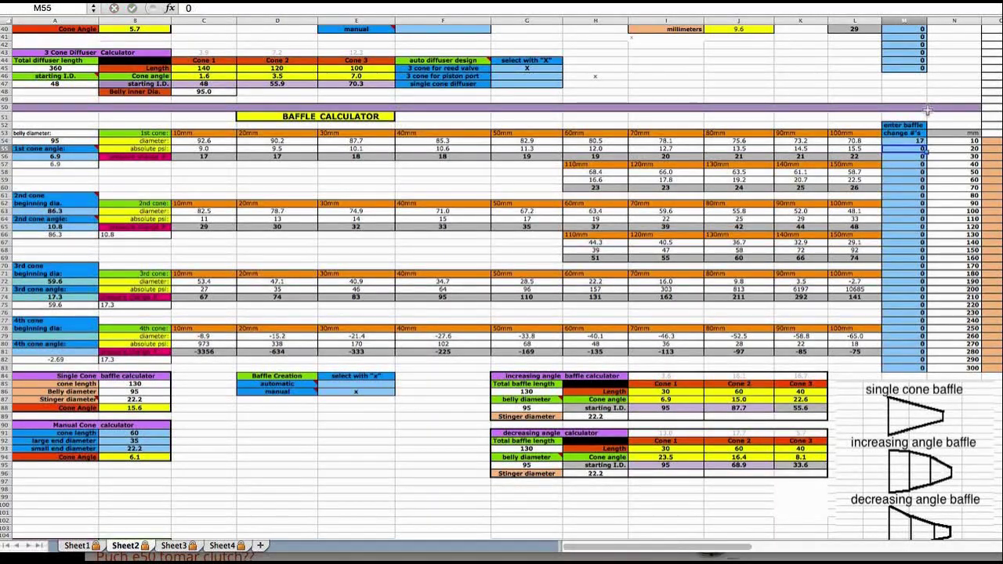
pyautogui.write('17')
pyautogui.press('Return')
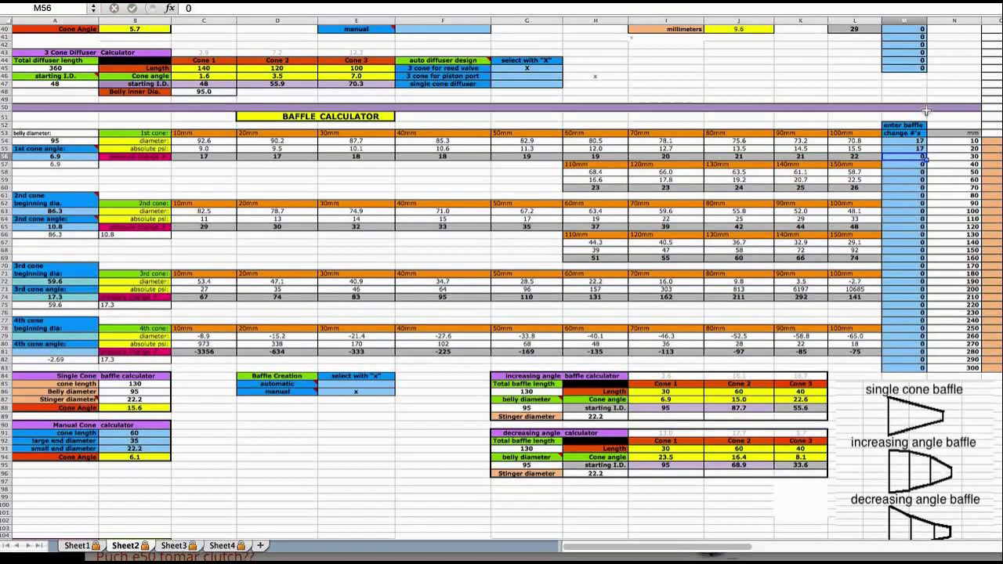
pyautogui.write('18')
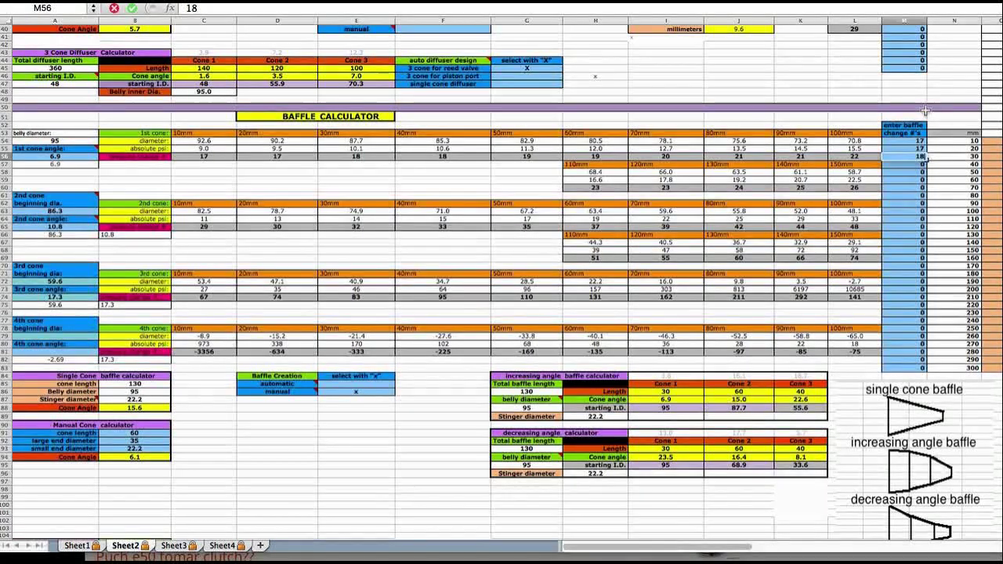
pyautogui.press('Return')
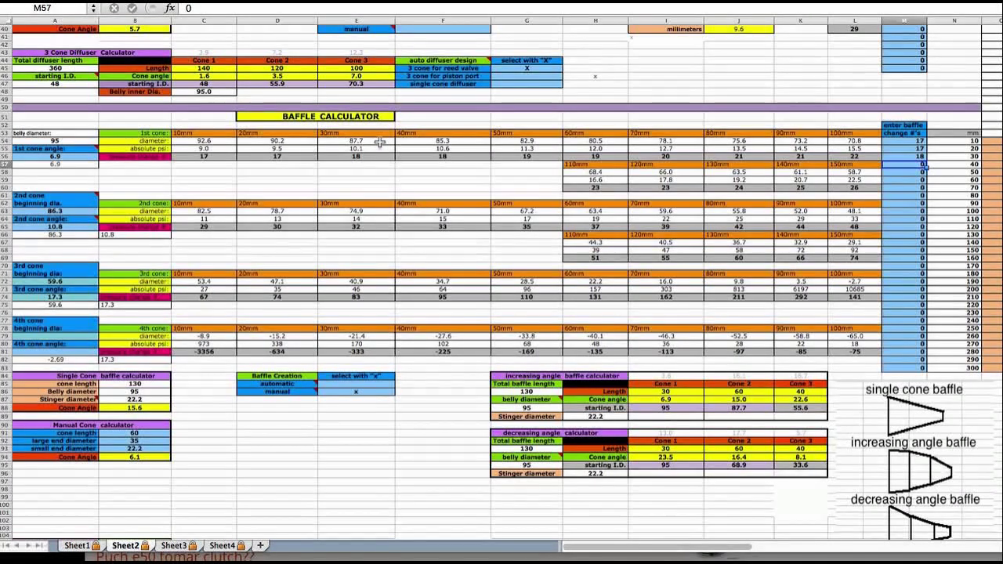
# Step: Set the 2nd cone beginning diameter to 87.7 and the 2nd cone angle to 15 in the baffle calculator
pyautogui.click(91, 210)
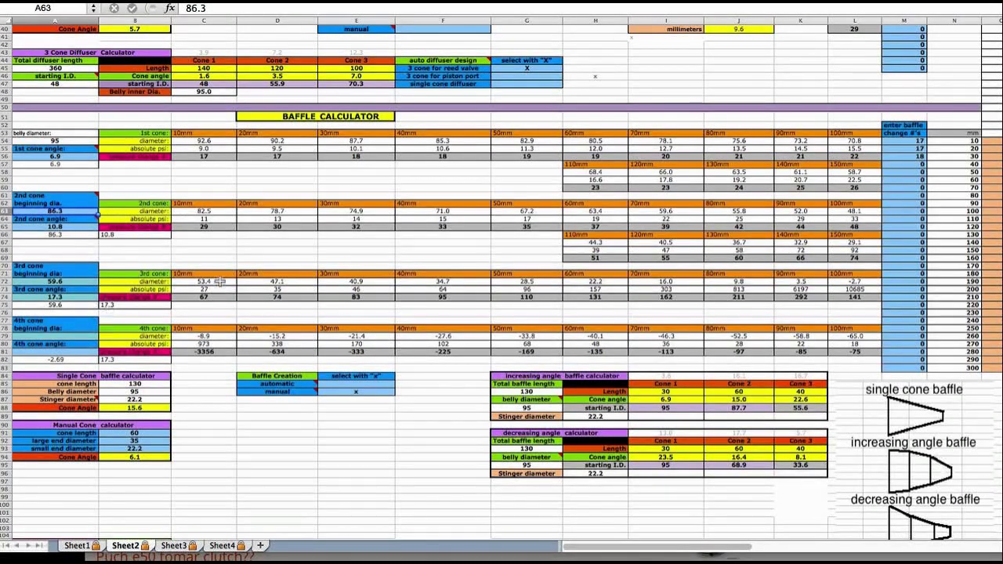
pyautogui.write('8')
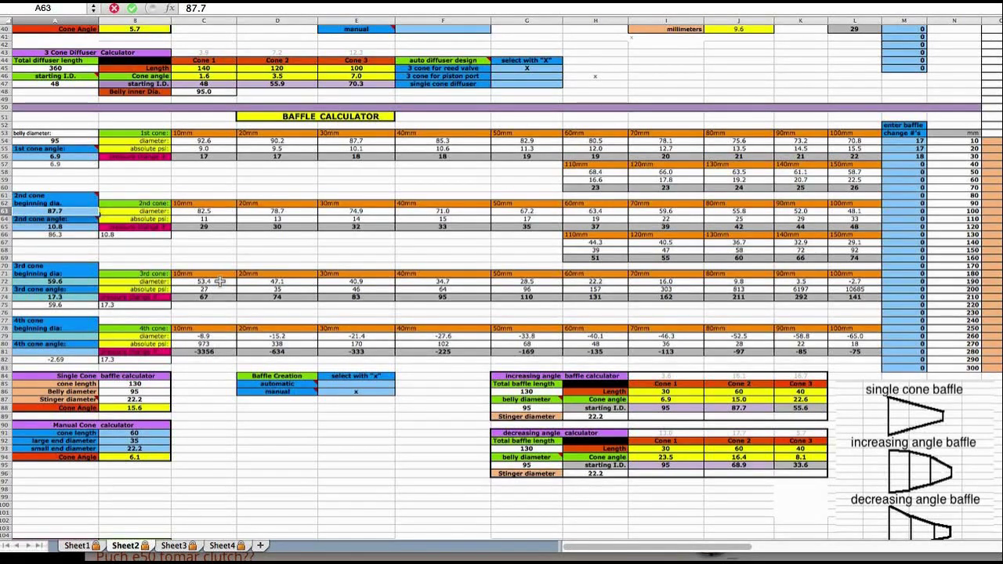
pyautogui.press('Return')
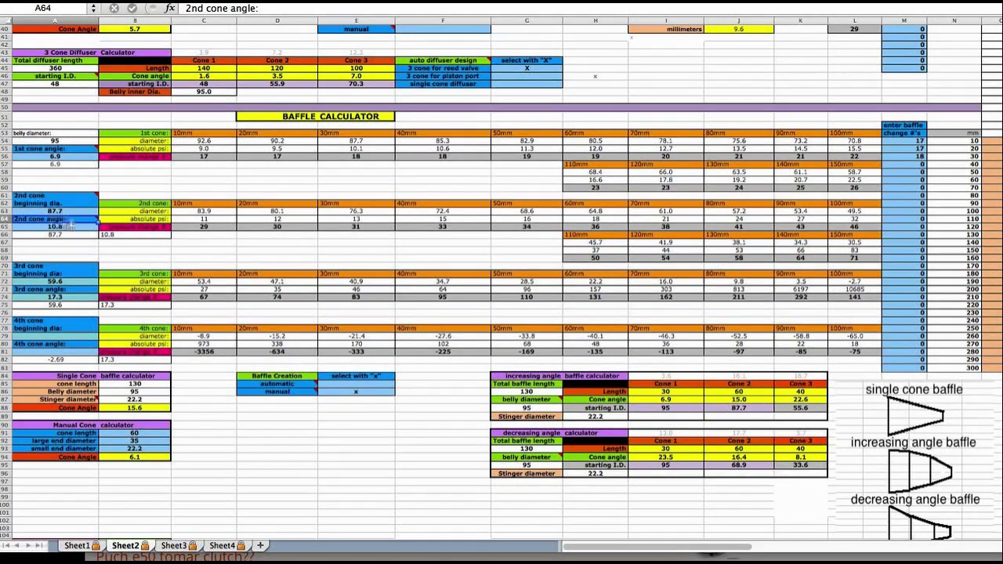
pyautogui.click(75, 227)
pyautogui.write('15')
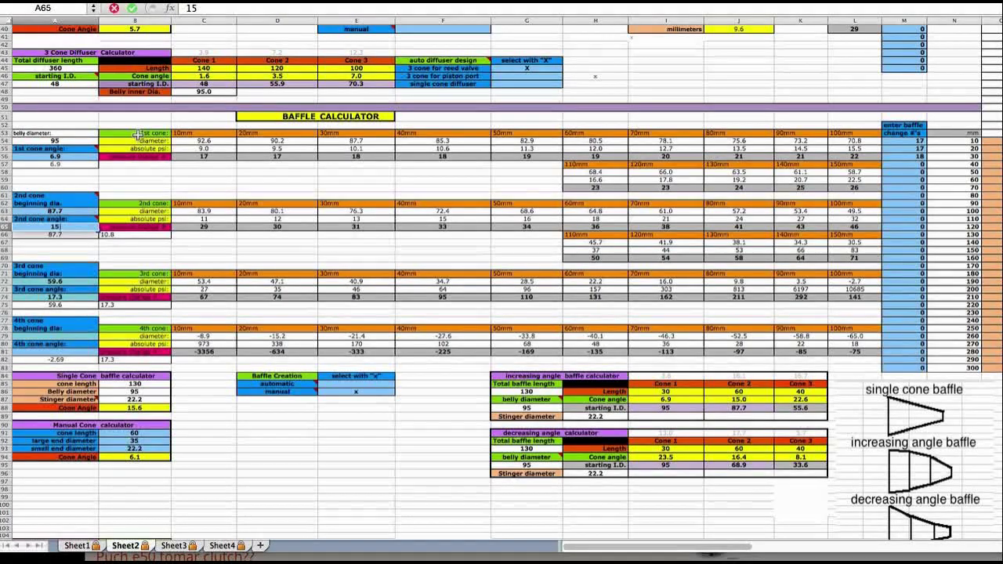
pyautogui.press('Return')
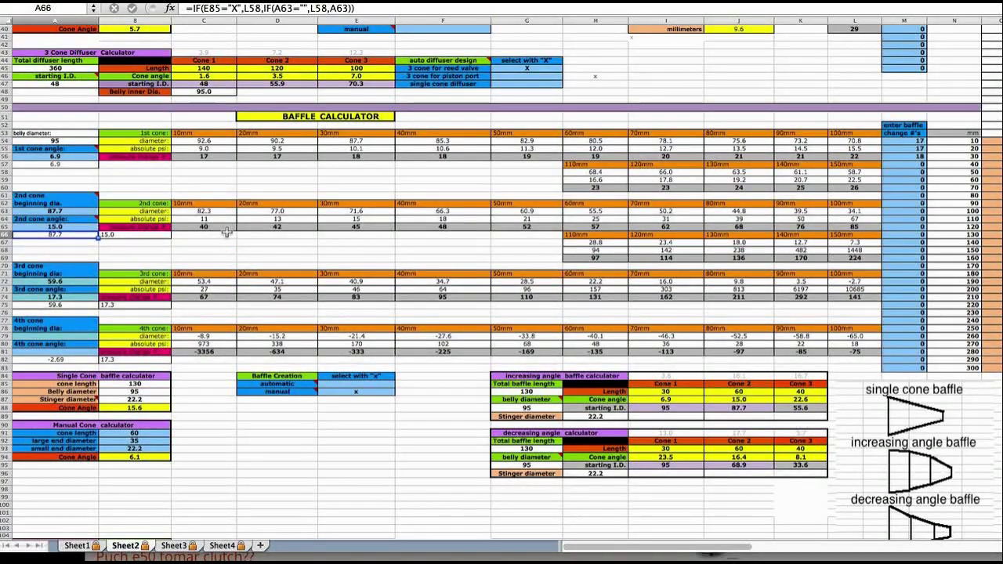
# Step: Enter the baffle change numbers 40, 42, 45, 48, 52 and 57 for the 40 to 90 mm positions
pyautogui.click(906, 165)
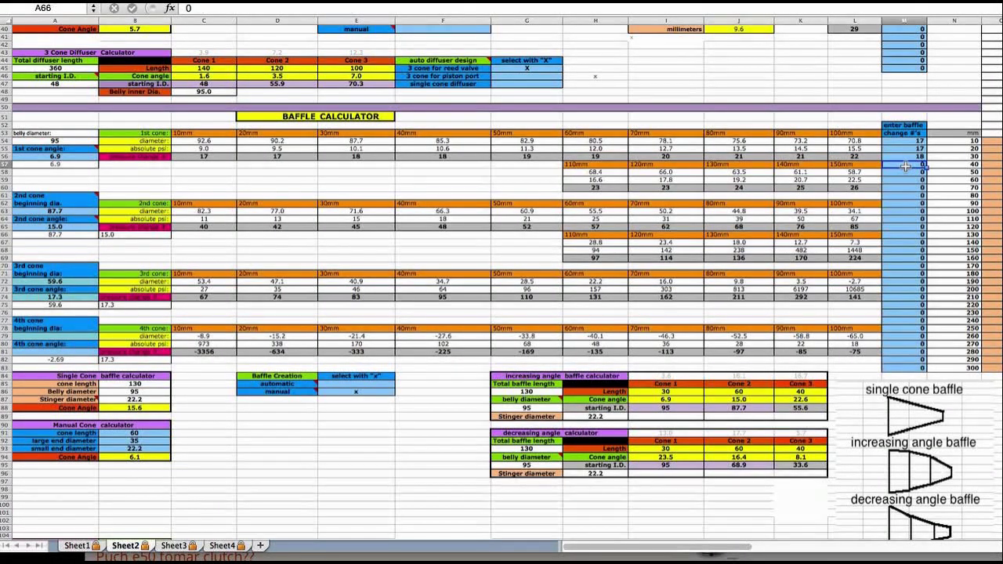
pyautogui.write('40')
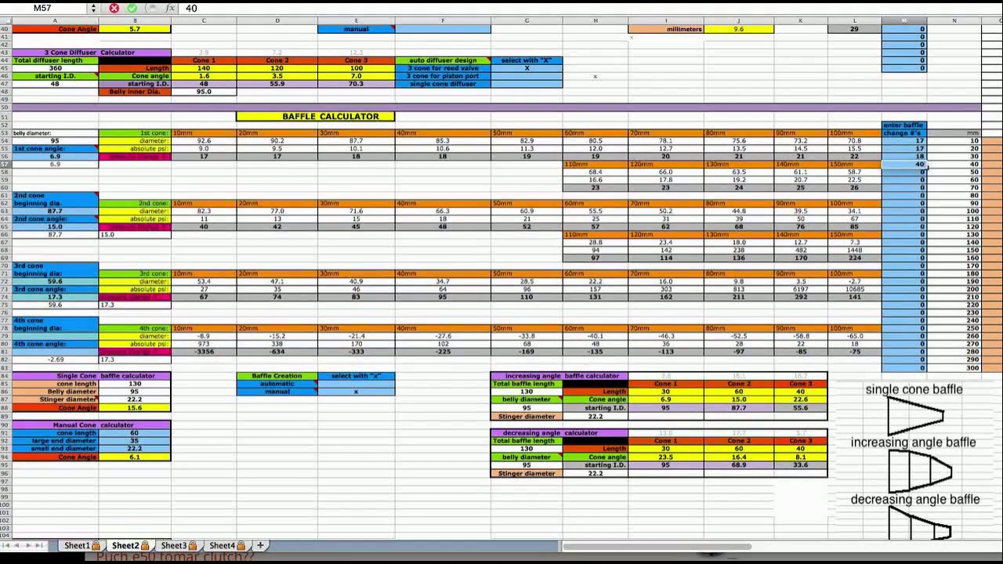
pyautogui.press('Return')
pyautogui.write('4')
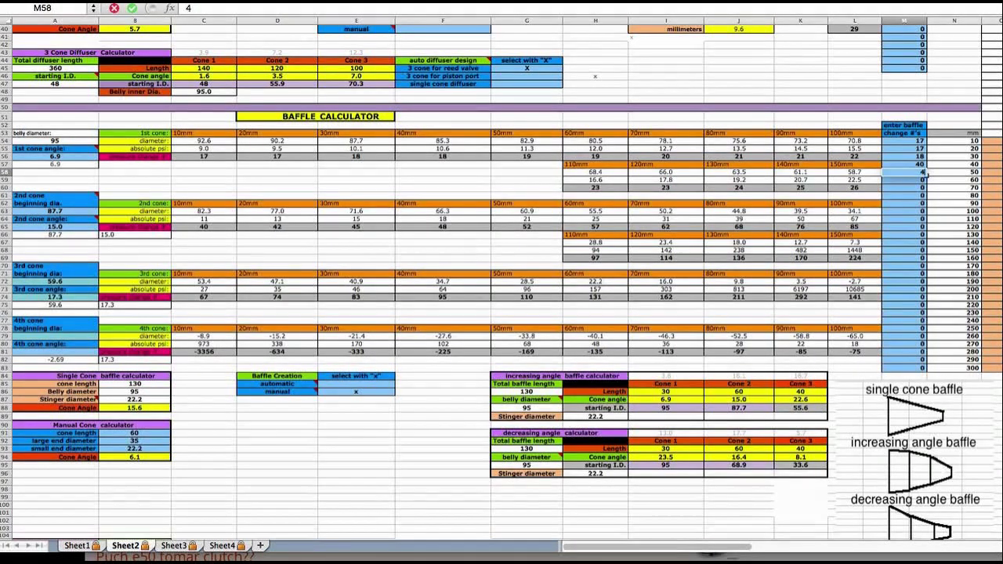
pyautogui.write('2')
pyautogui.press('Return')
pyautogui.write('45')
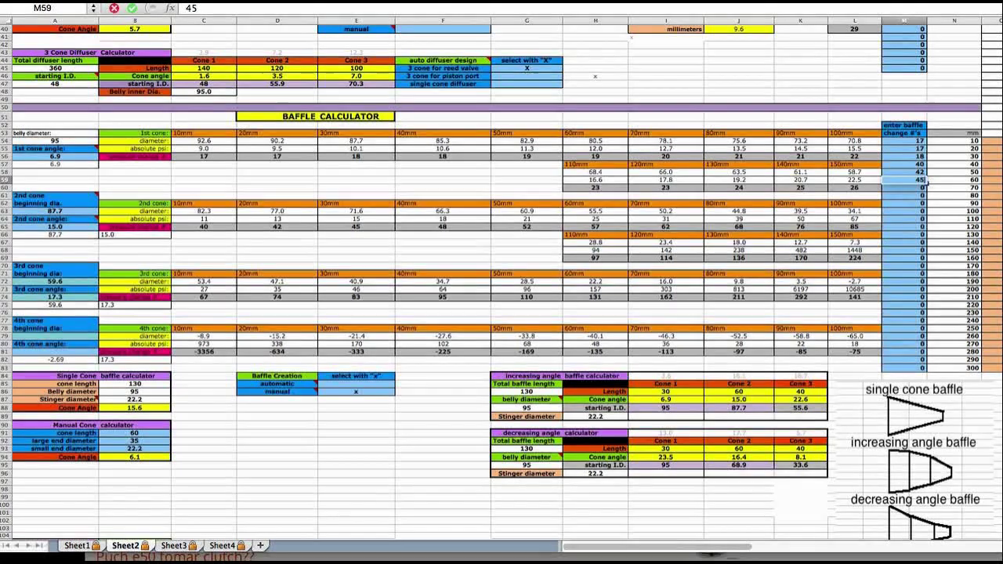
pyautogui.press('Return')
pyautogui.write('48')
pyautogui.press('Return')
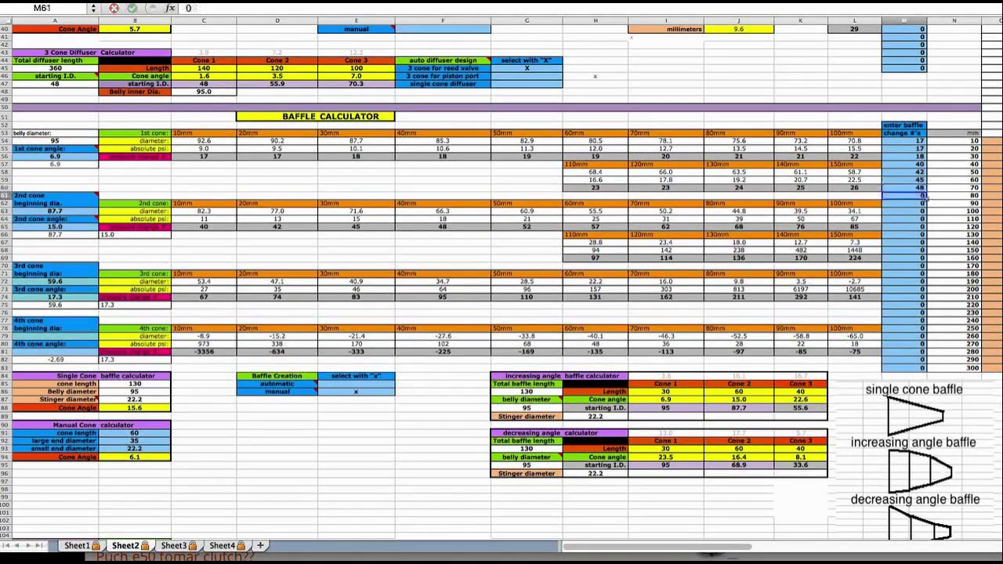
pyautogui.write('52')
pyautogui.press('Return')
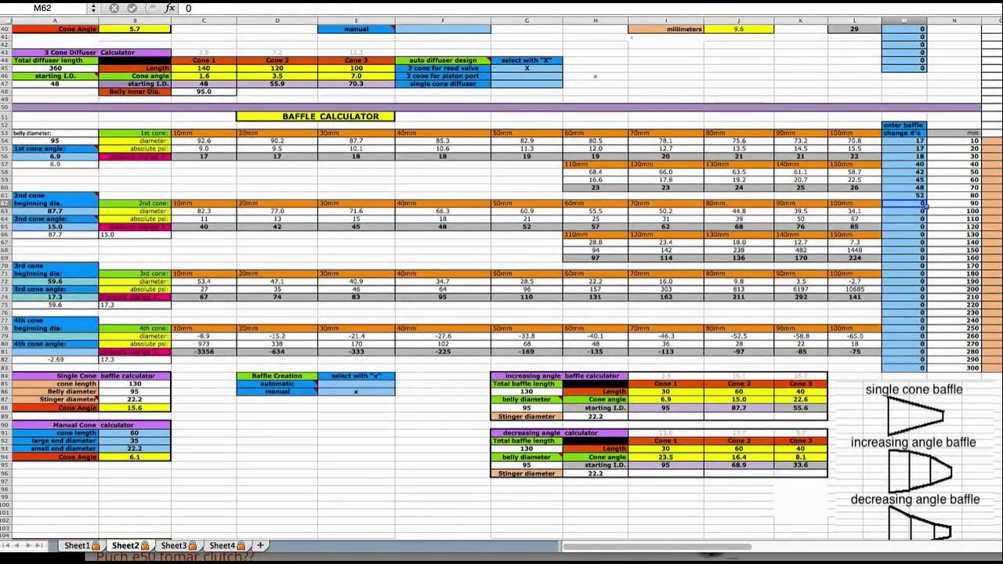
pyautogui.write('5')
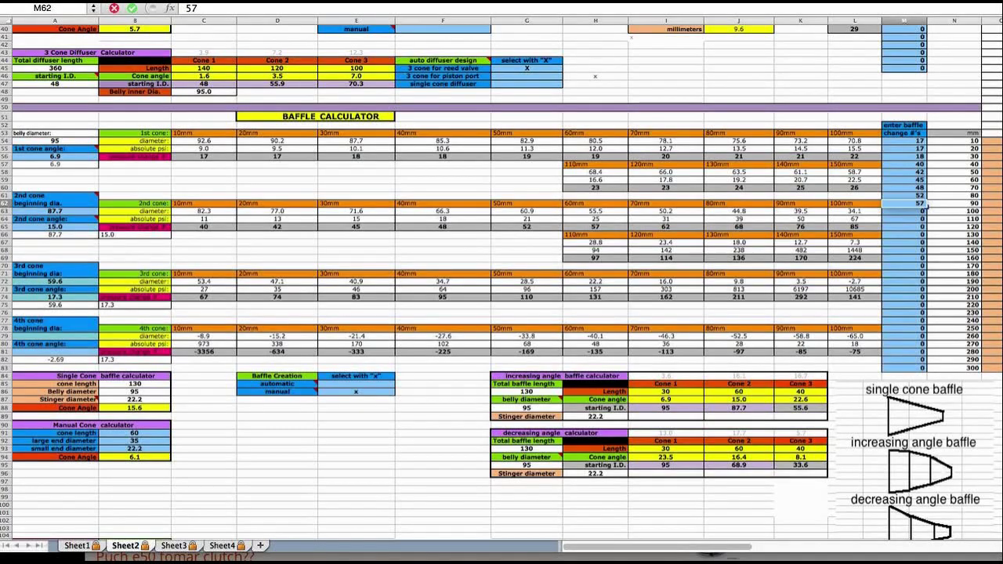
pyautogui.write('7')
pyautogui.press('Return')
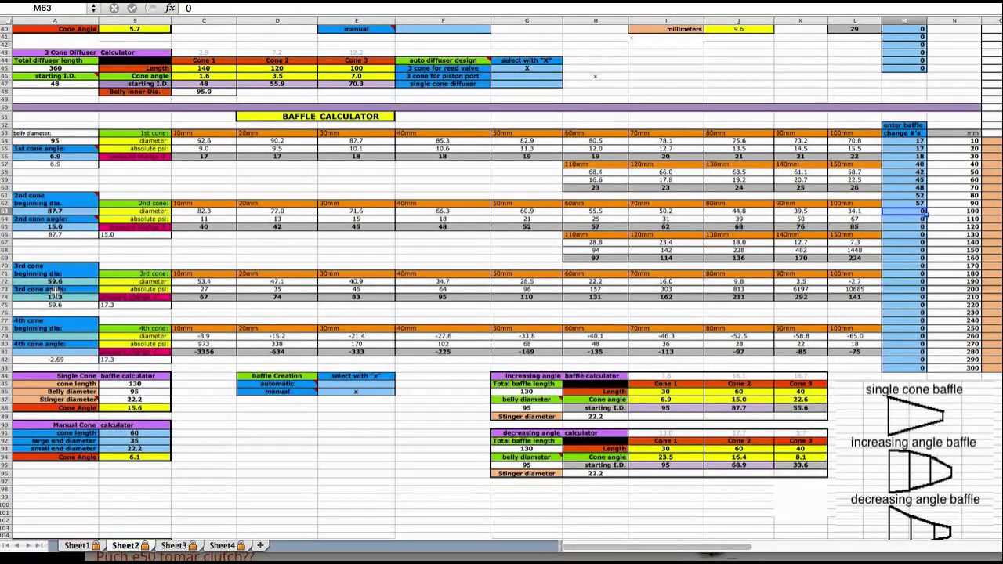
# Step: Set the 3rd cone angle to 22.6 and the 3rd cone beginning diameter to 55.6 in the baffle calculator
pyautogui.click(71, 298)
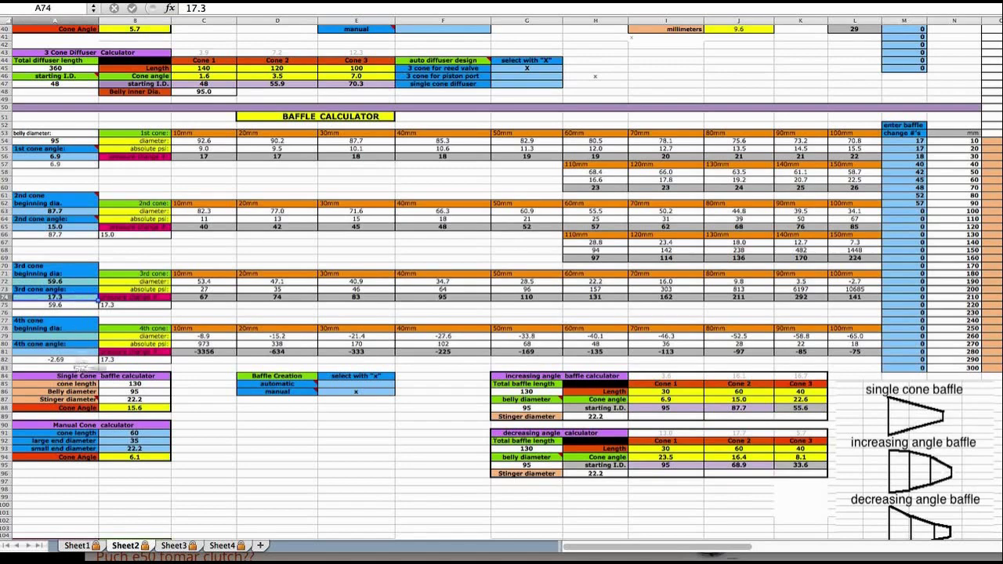
pyautogui.write('22.6')
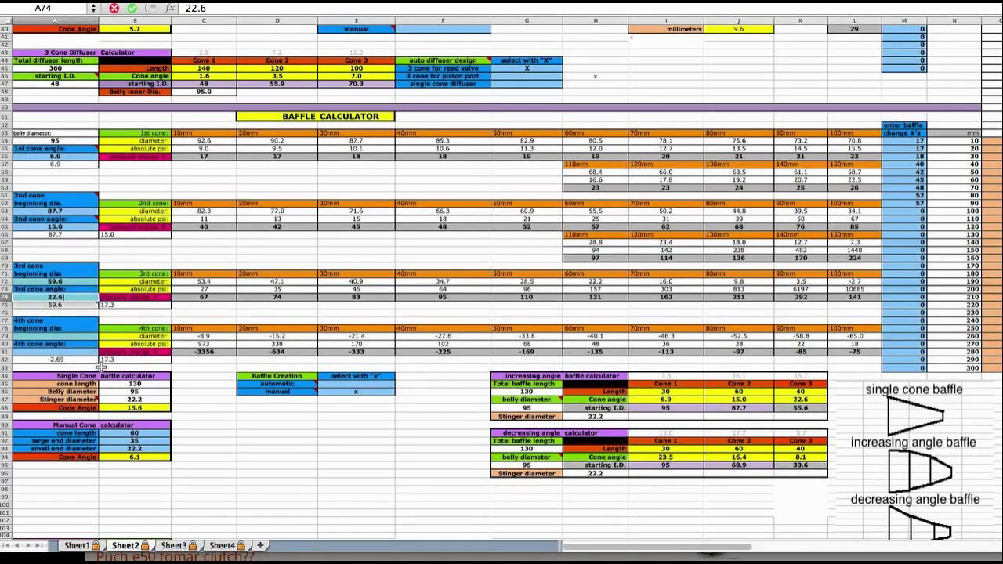
pyautogui.press('Return')
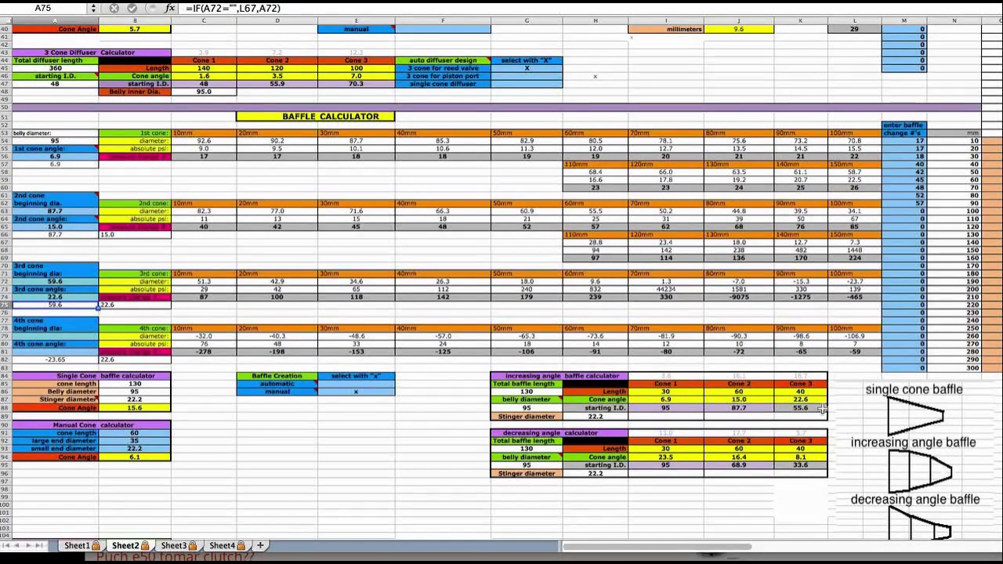
pyautogui.click(78, 282)
pyautogui.write('55')
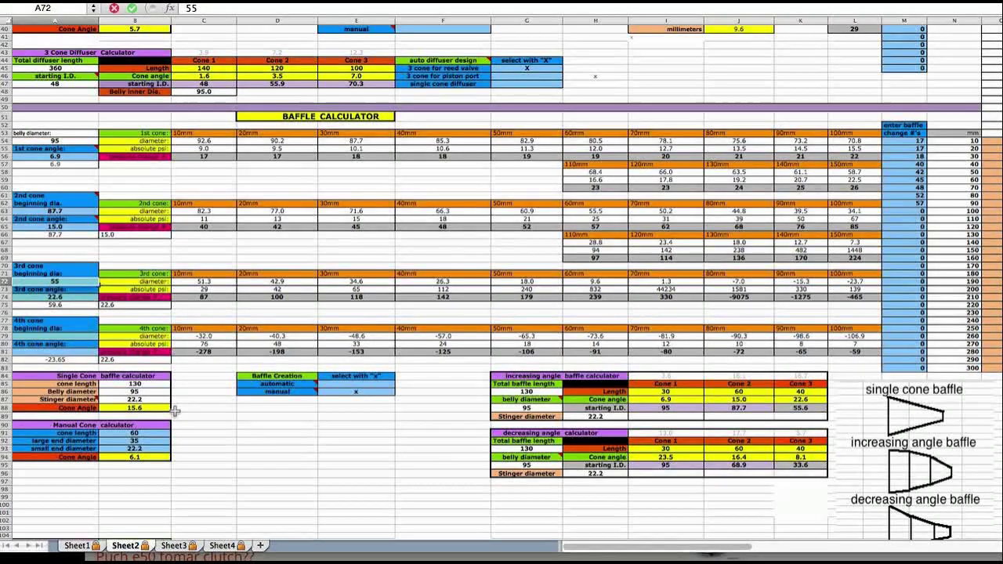
pyautogui.press('Return')
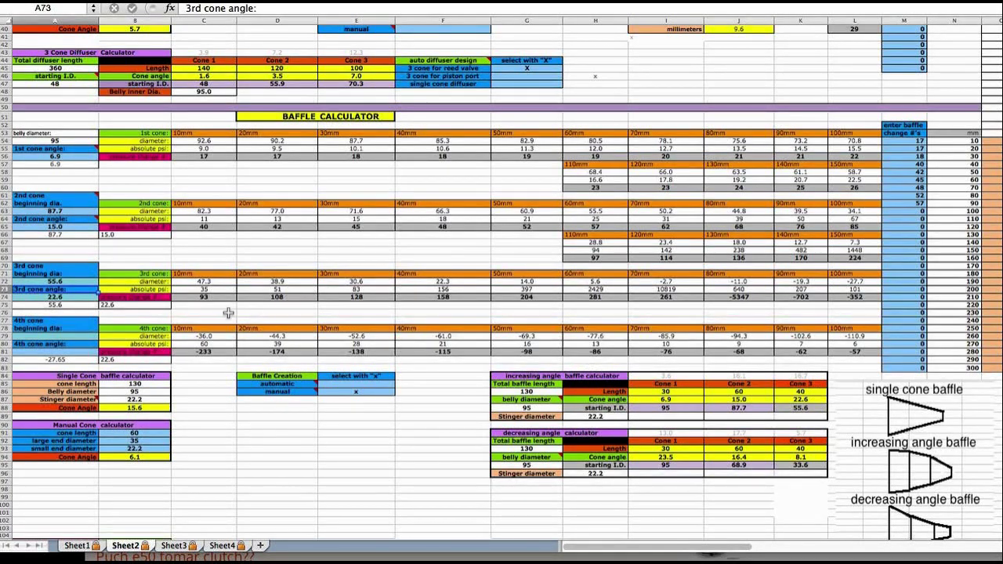
# Step: Enter the baffle change numbers 93, 108, 128 and 158 for the 100 to 130 mm positions
pyautogui.click(913, 212)
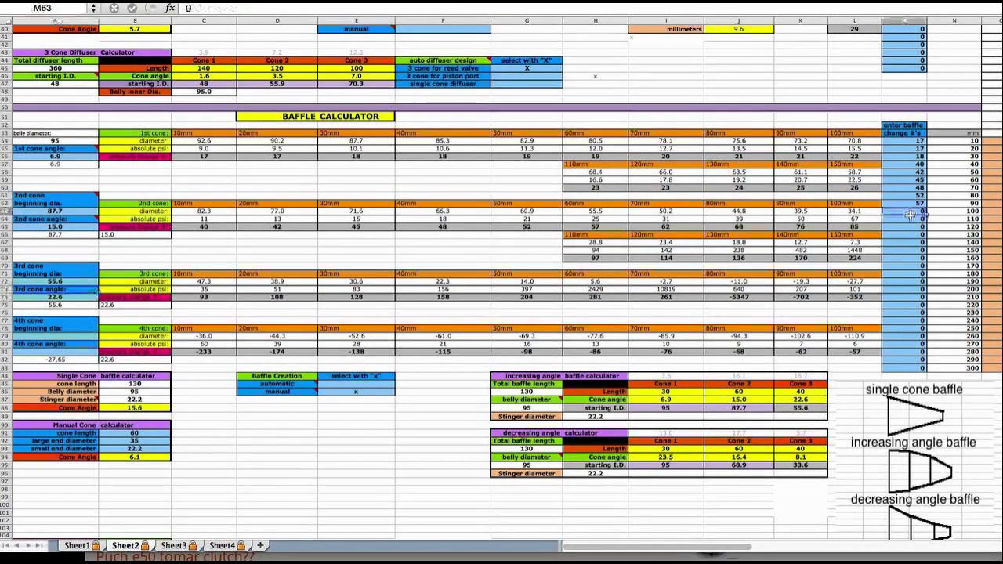
pyautogui.write('93')
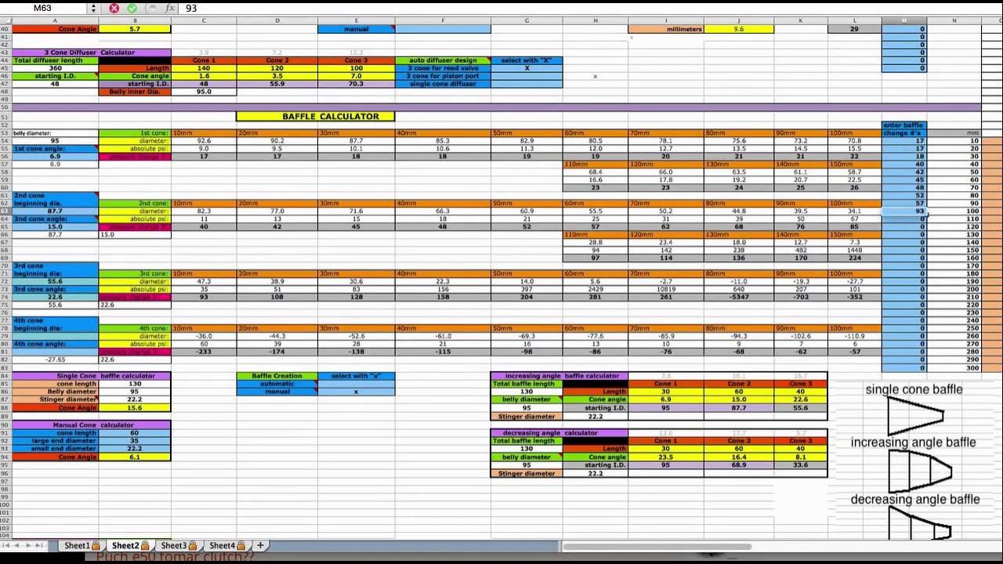
pyautogui.press('Return')
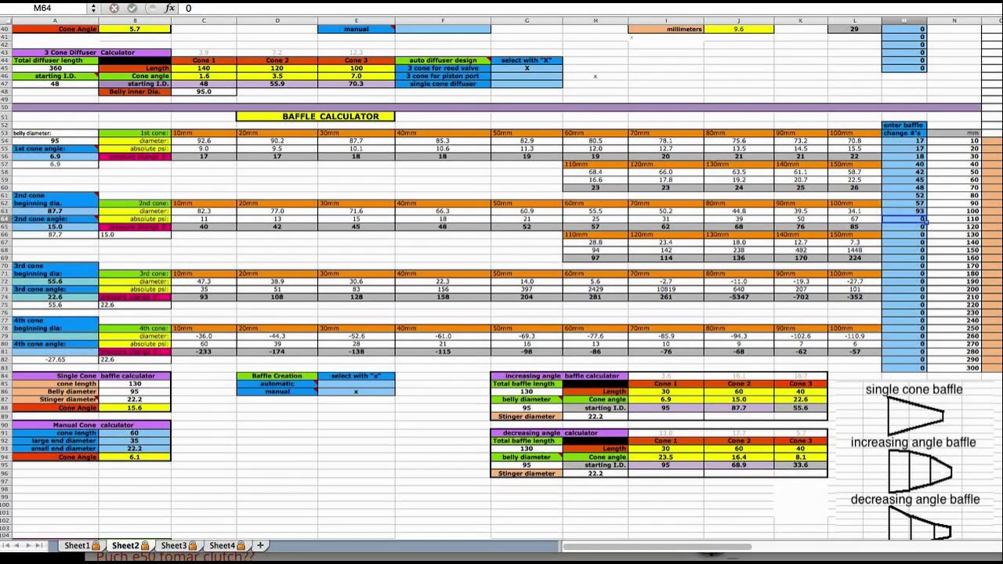
pyautogui.write('108')
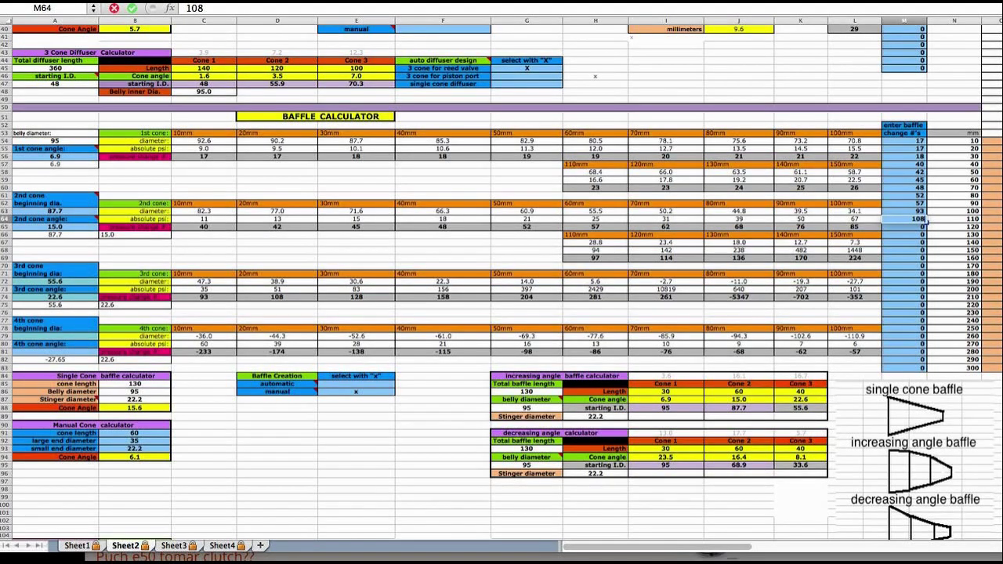
pyautogui.press('Return')
pyautogui.write('12')
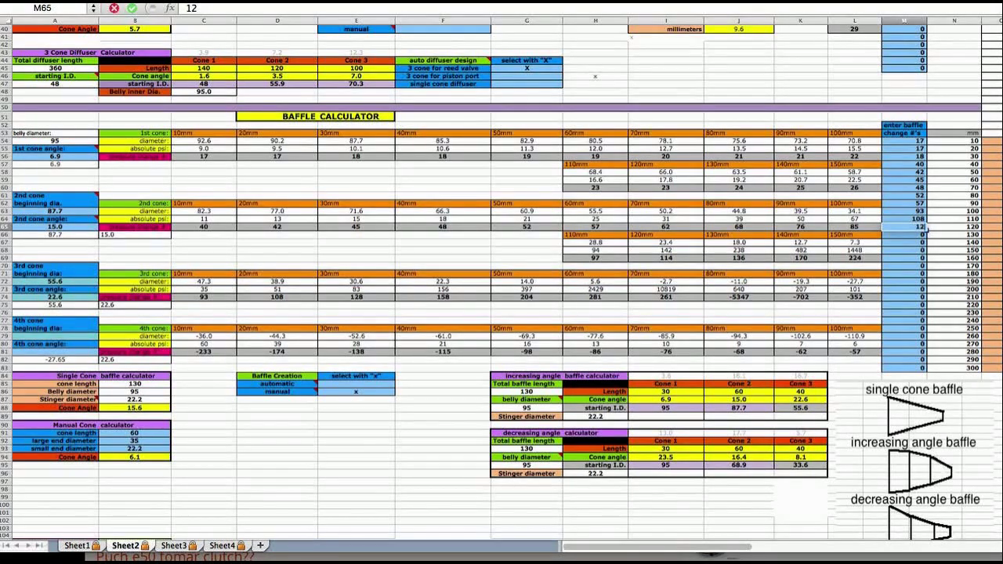
pyautogui.write('8')
pyautogui.press('Return')
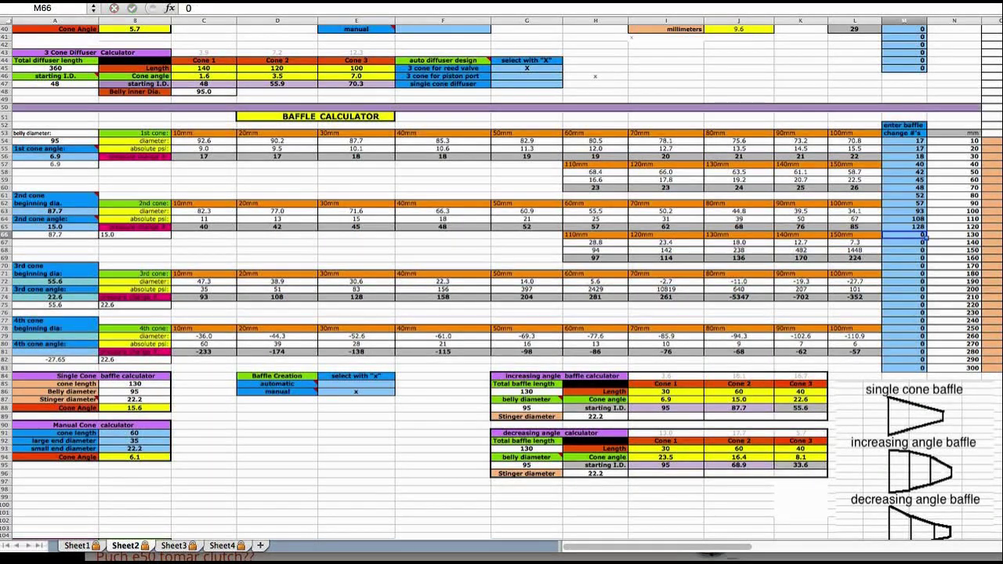
pyautogui.write('1')
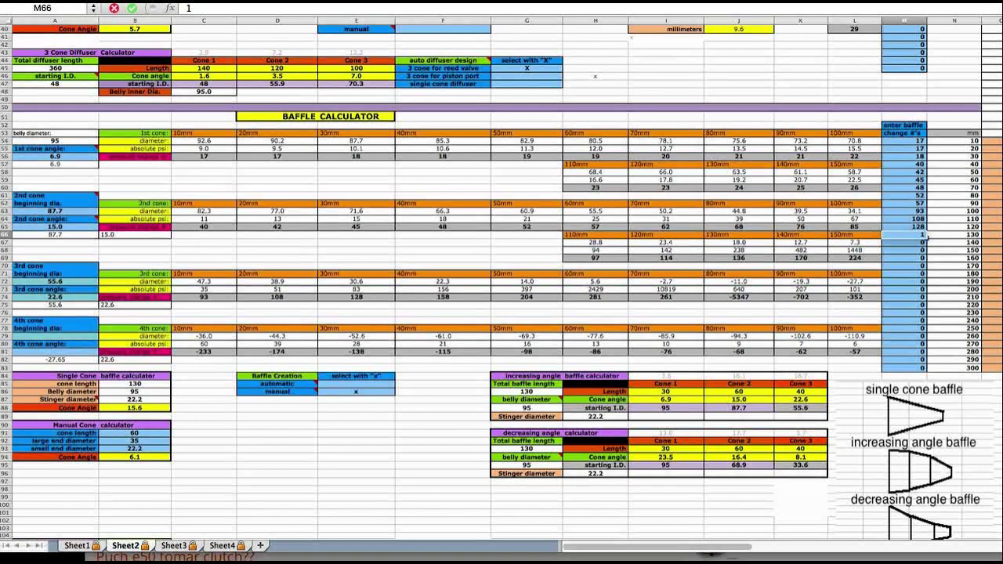
pyautogui.write('58')
pyautogui.press('Return')
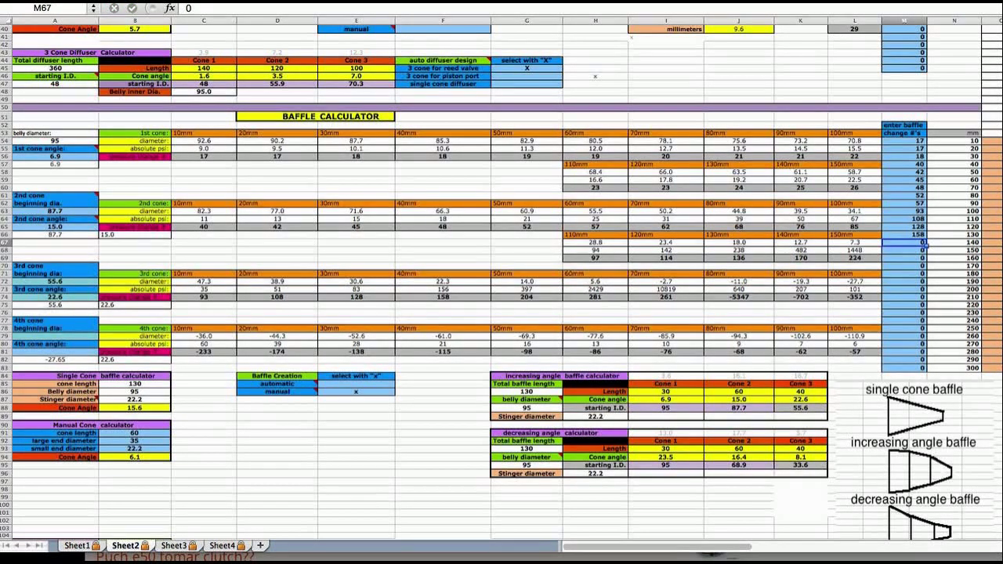
# Step: Switch diffuser creation from automatic to manual in the diffuser calculator by moving the "x" mark
pyautogui.scroll(2, 722, 235)
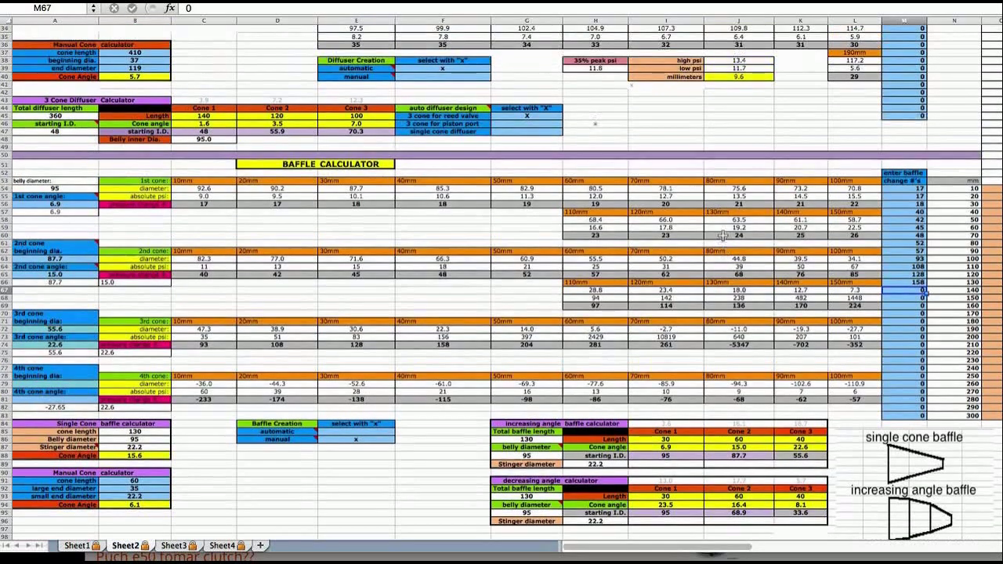
pyautogui.scroll(2, 722, 235)
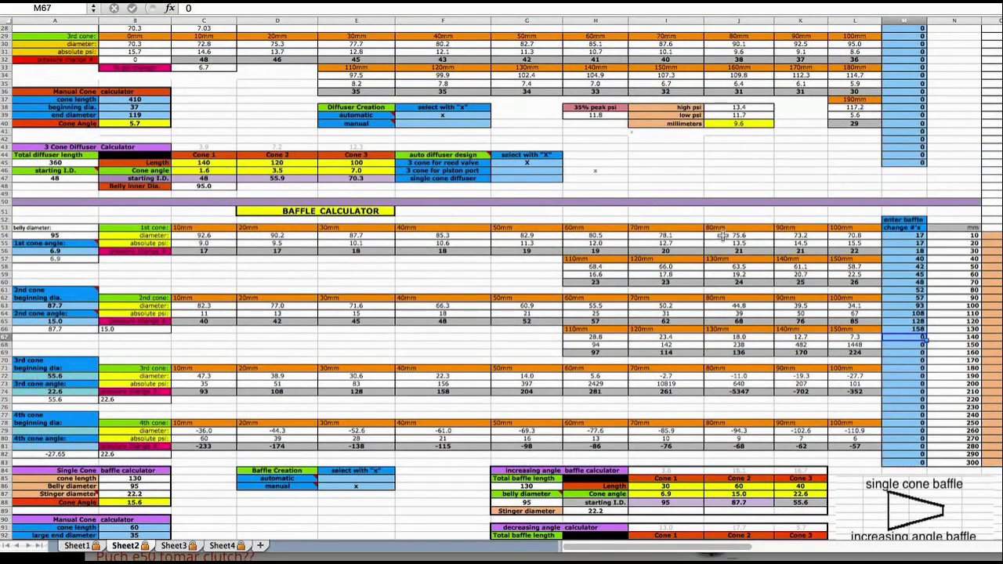
pyautogui.scroll(2, 723, 235)
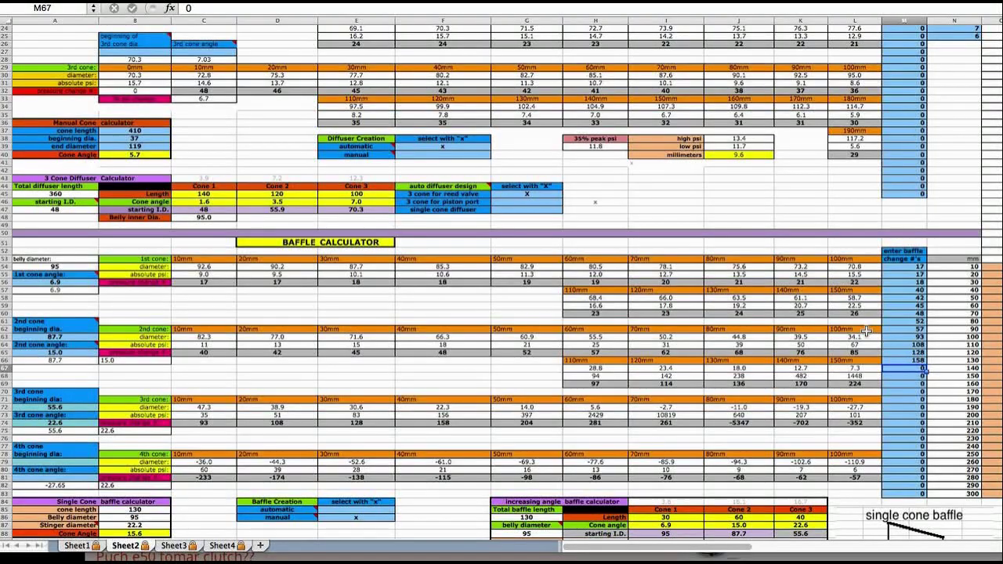
pyautogui.scroll(7, 782, 312)
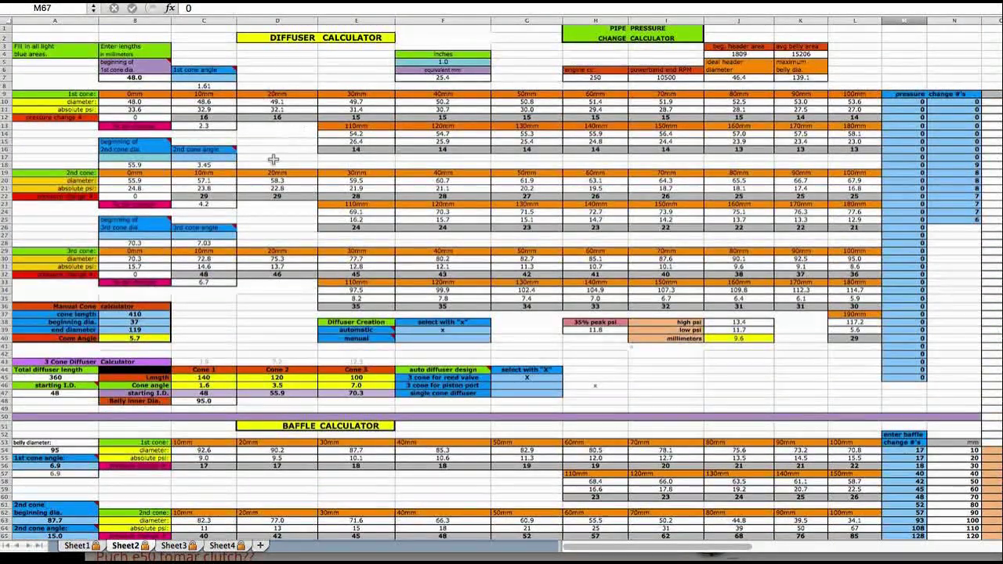
pyautogui.click(475, 345)
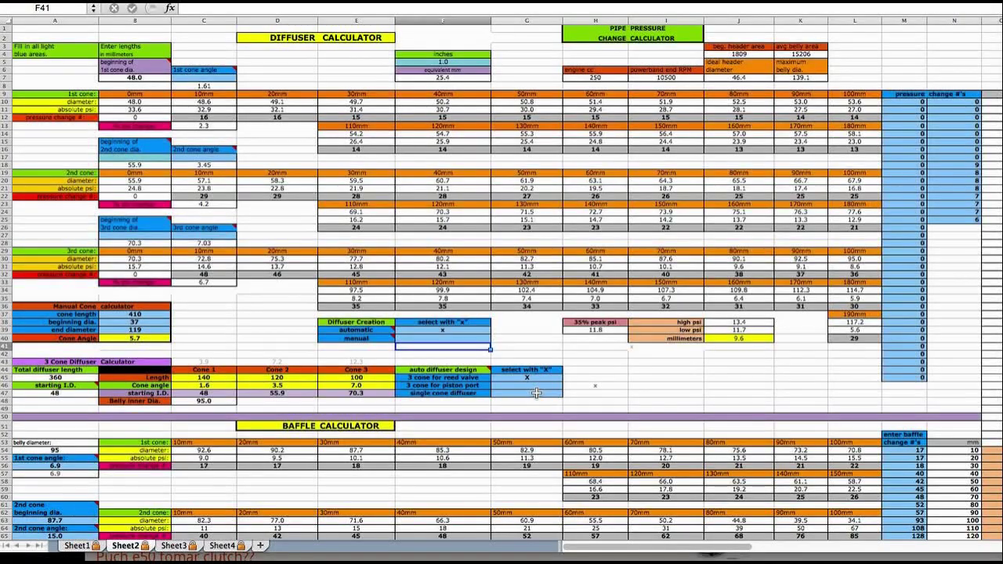
pyautogui.click(461, 331)
pyautogui.press('BackSpace')
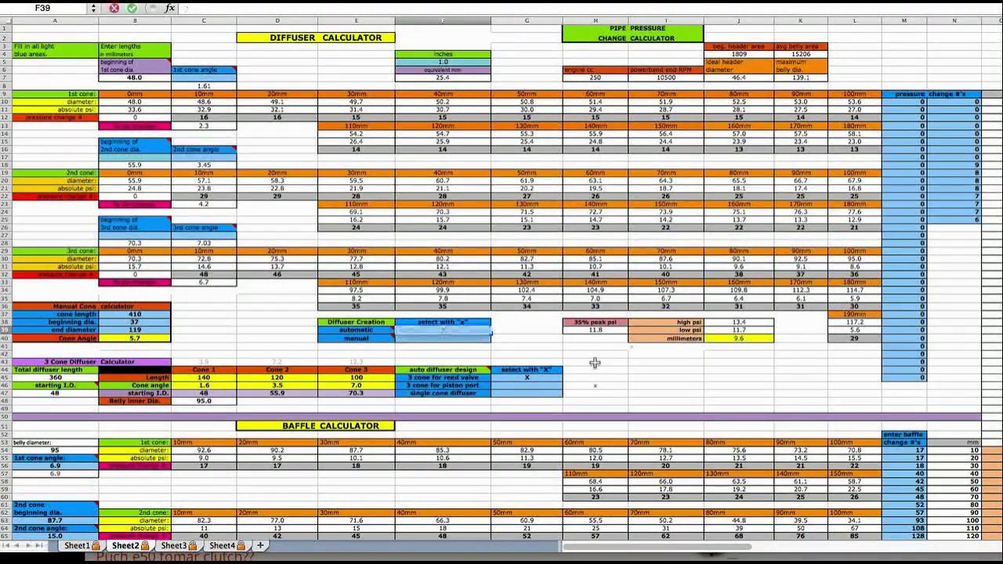
pyautogui.press('Return')
pyautogui.write('x')
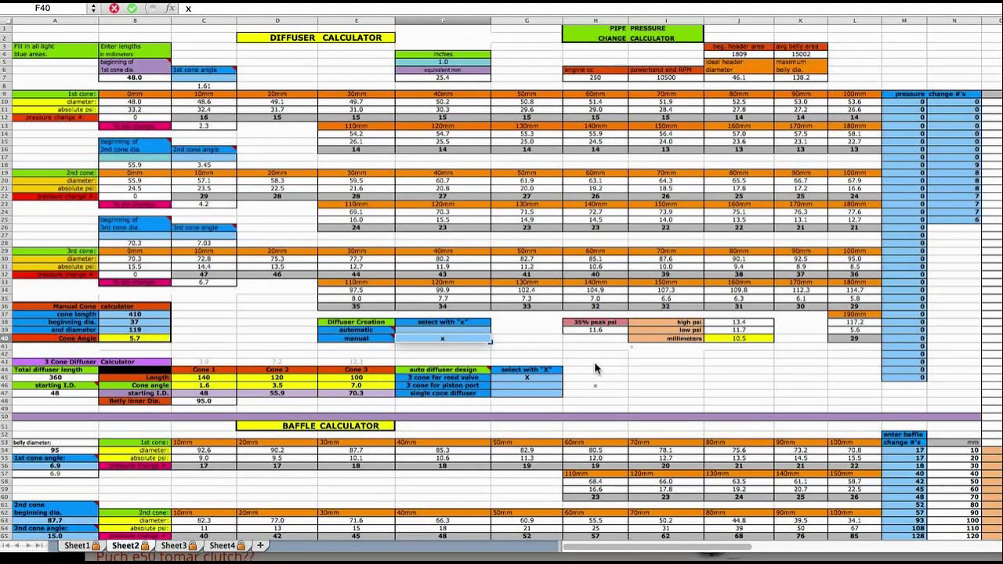
pyautogui.press('Return')
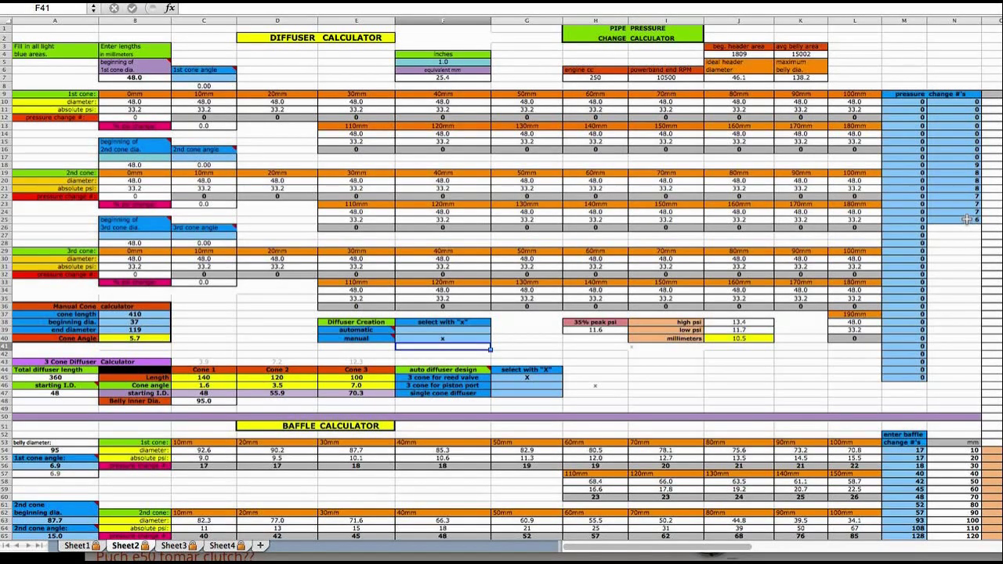
# Step: Switch diffuser creation from manual back to automatic in the diffuser calculator by moving the "x" mark
pyautogui.click(460, 332)
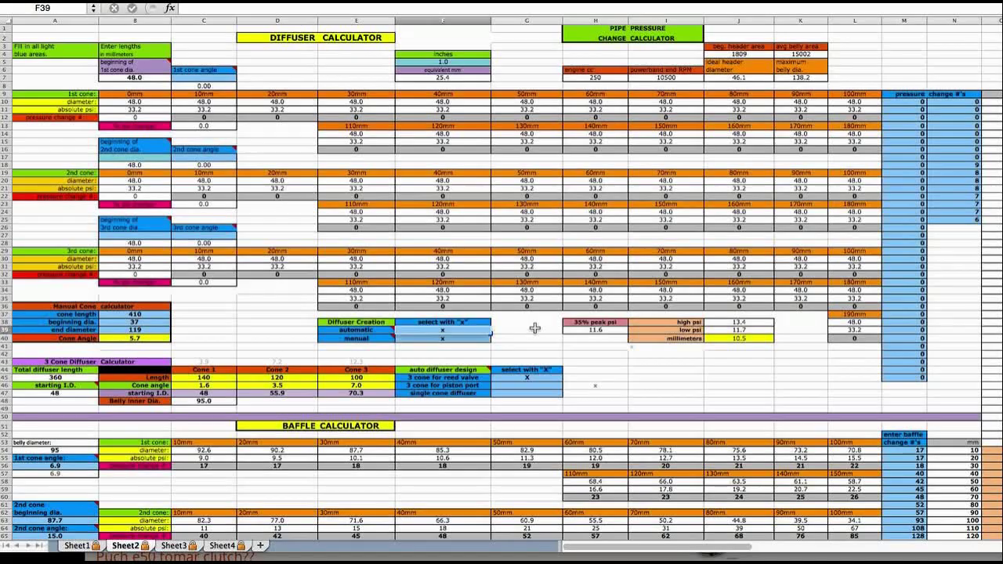
pyautogui.write('x')
pyautogui.press('Return')
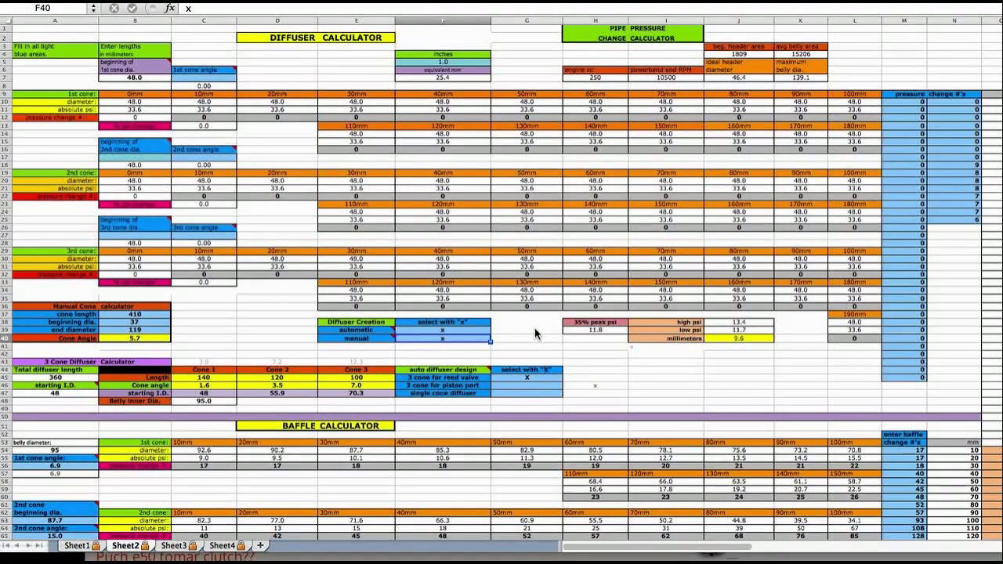
pyautogui.press('Delete')
pyautogui.press('Return')
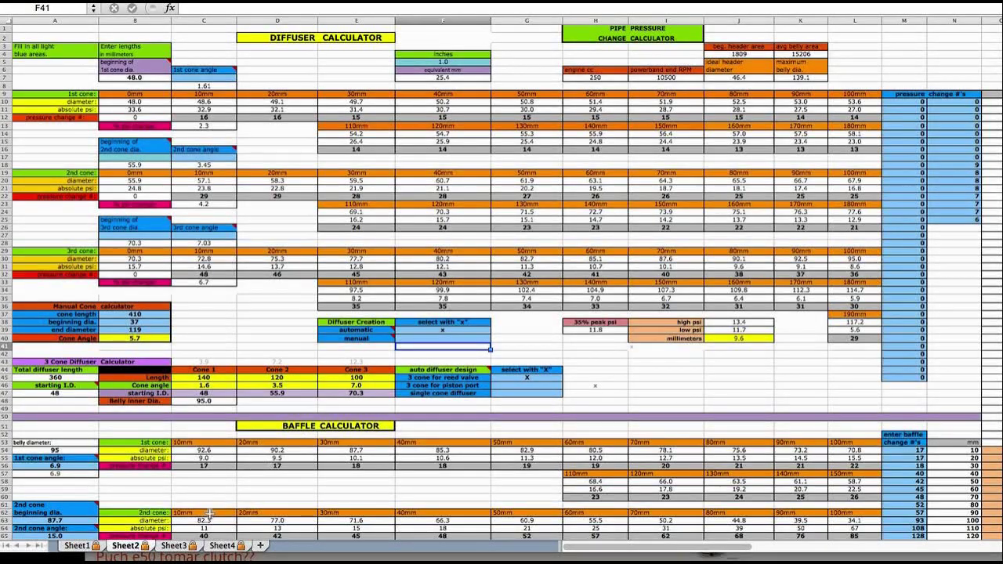
# Step: Check the pipe power graph and dimensions on Sheet3, and recalculate the flared header length on Sheet1
pyautogui.click(176, 546)
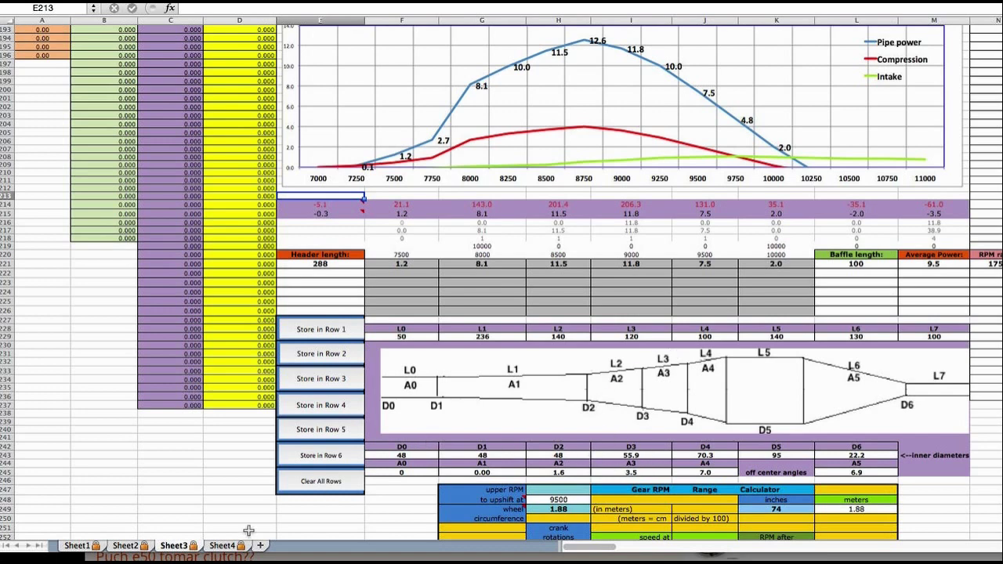
pyautogui.click(78, 546)
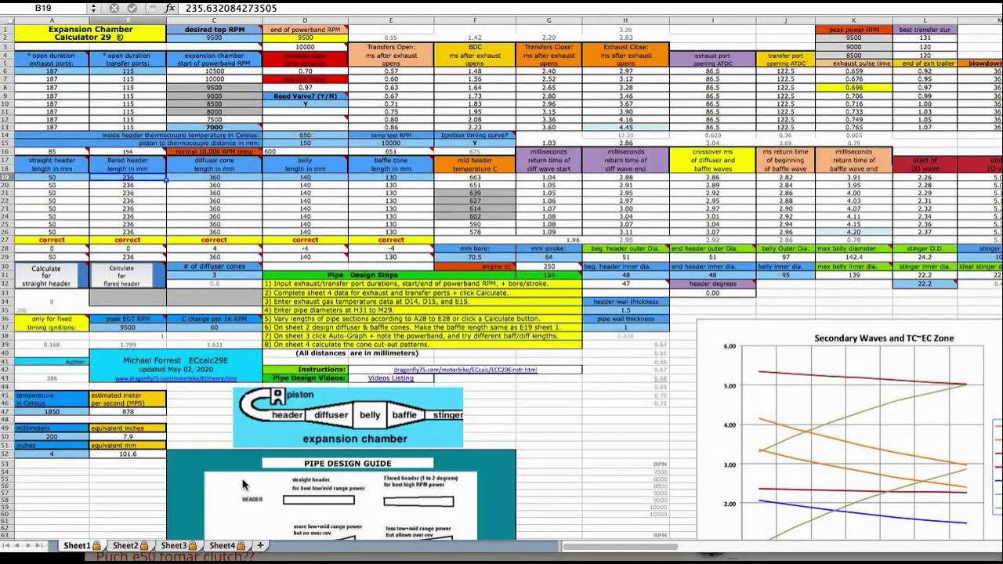
pyautogui.click(174, 546)
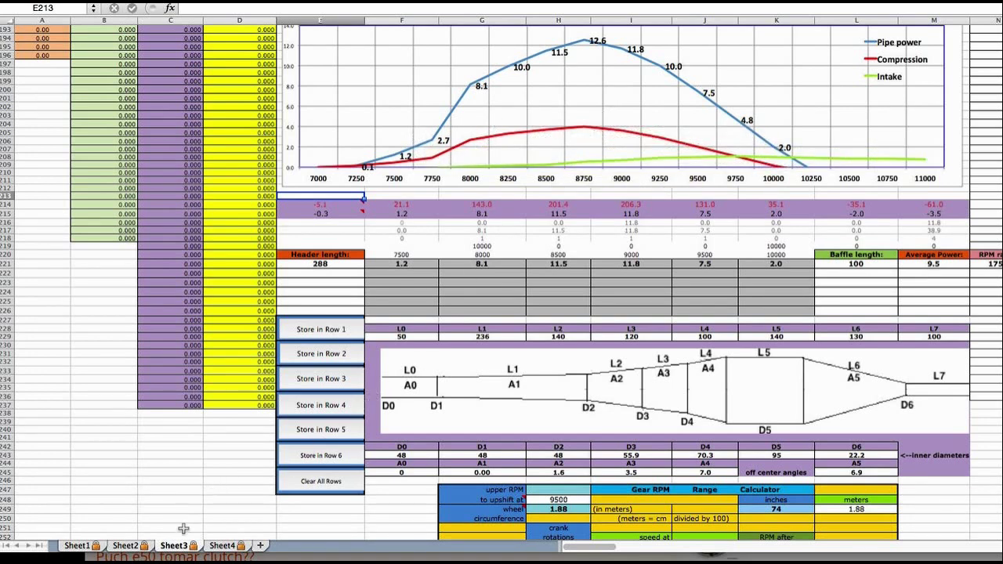
pyautogui.click(80, 545)
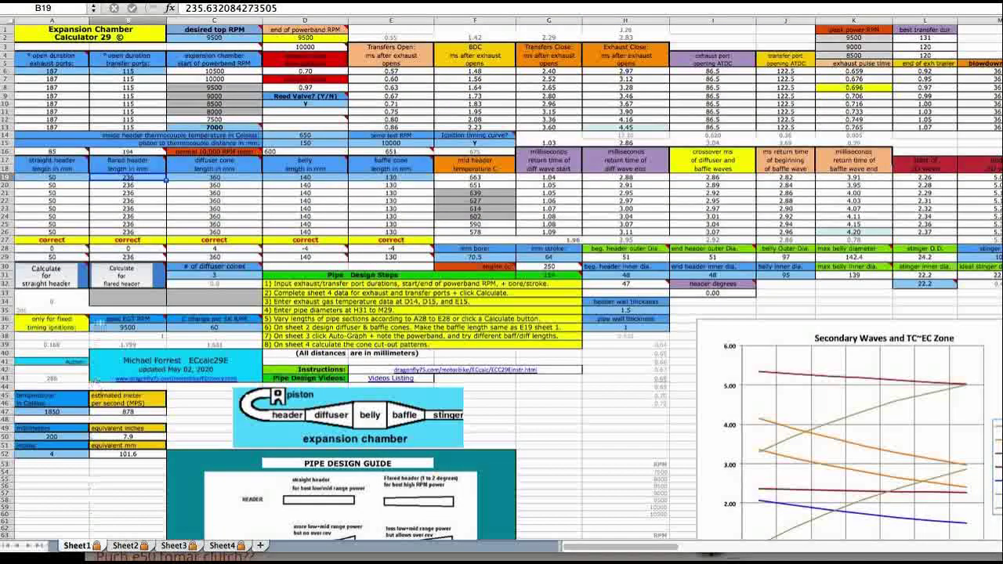
pyautogui.click(123, 277)
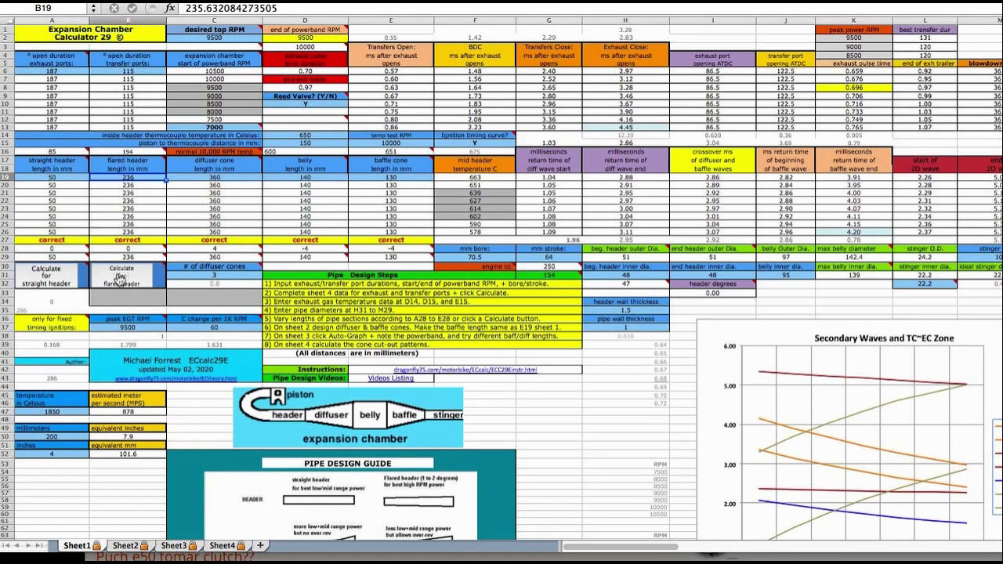
# Step: Examine the power graph and pipe dimensions on Sheet3 and the cone cut-out patterns on Sheet4, and return to Sheet1
pyautogui.click(174, 546)
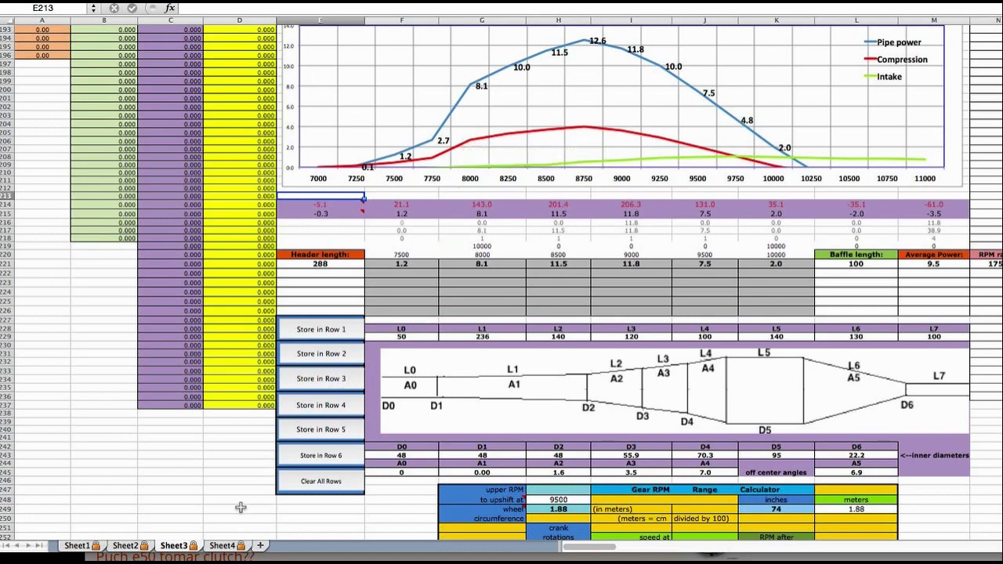
pyautogui.click(224, 546)
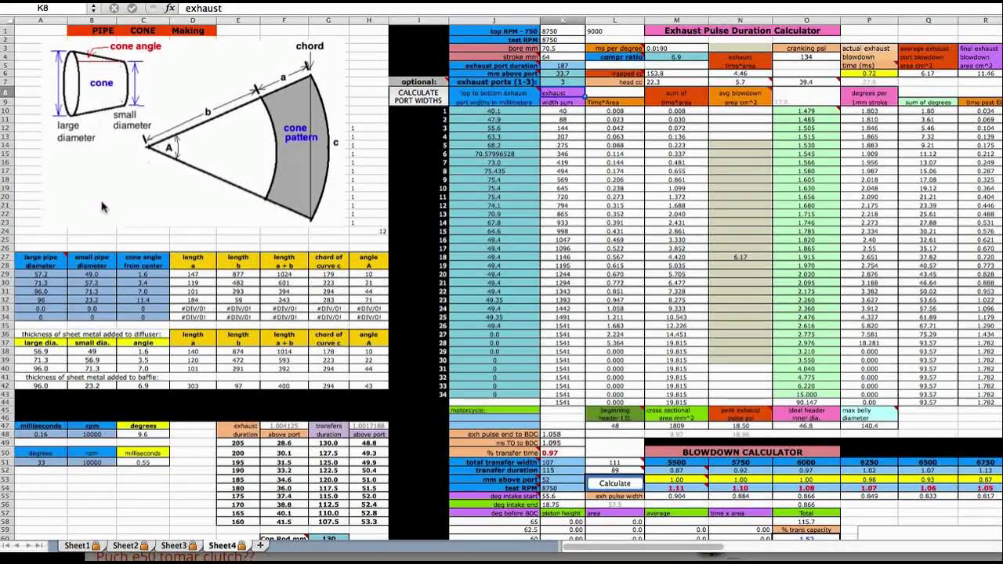
pyautogui.click(83, 546)
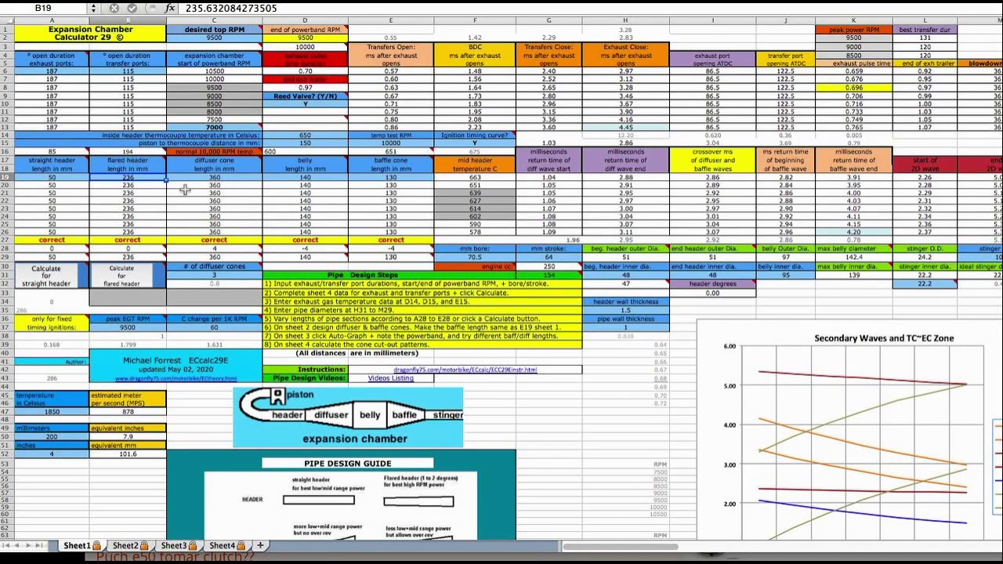
pyautogui.click(526, 1)
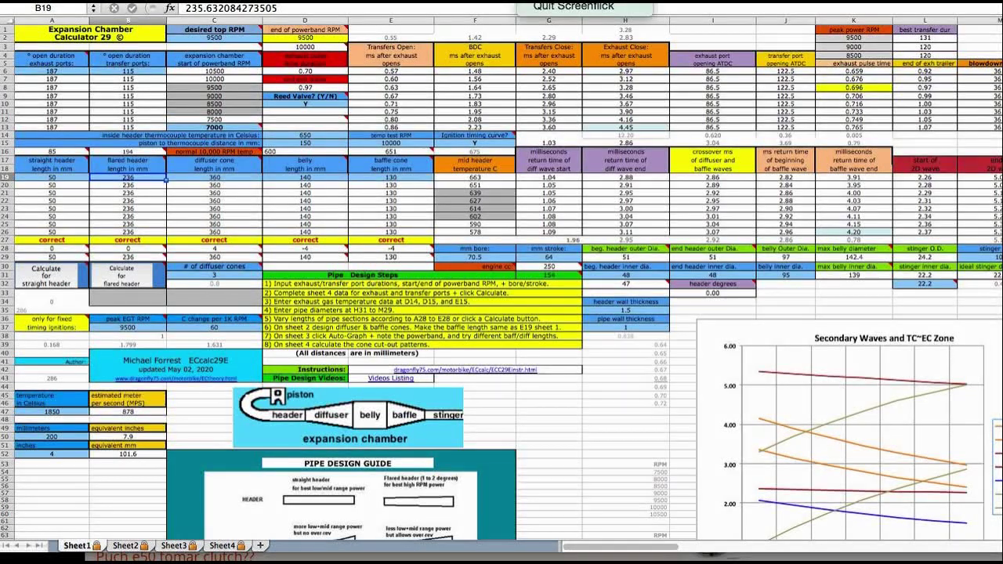